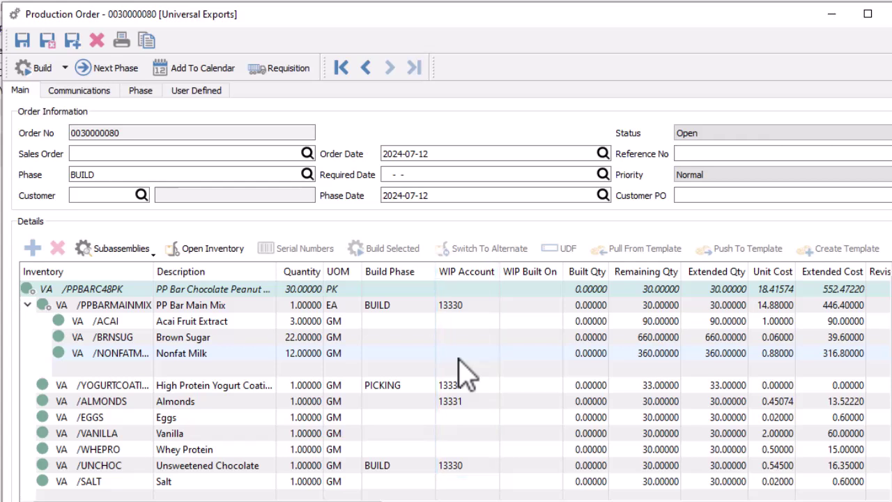
# Step: Set the build phase of the Eggs component to BUILD in the production order's details
pyautogui.click(416, 416)
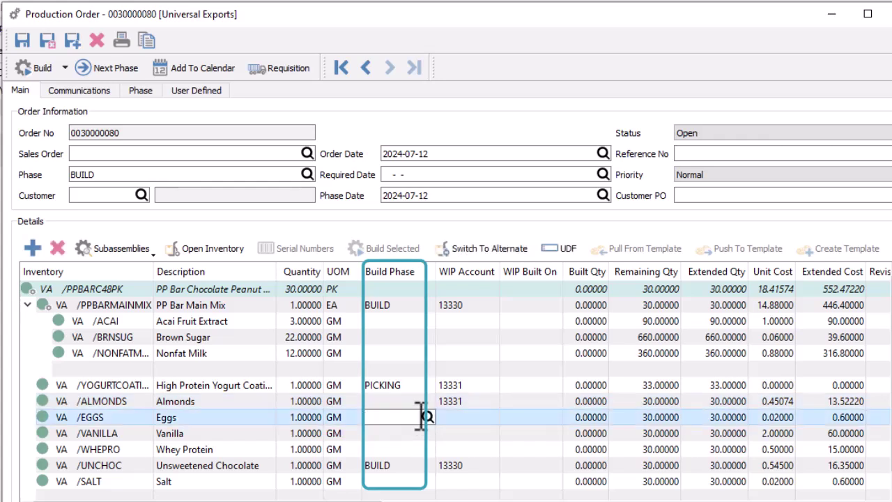
pyautogui.write('BUI')
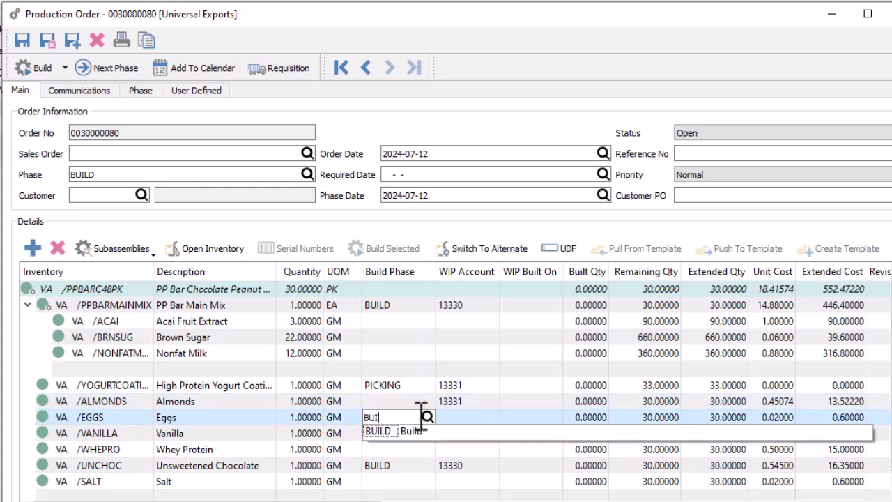
pyautogui.click(416, 431)
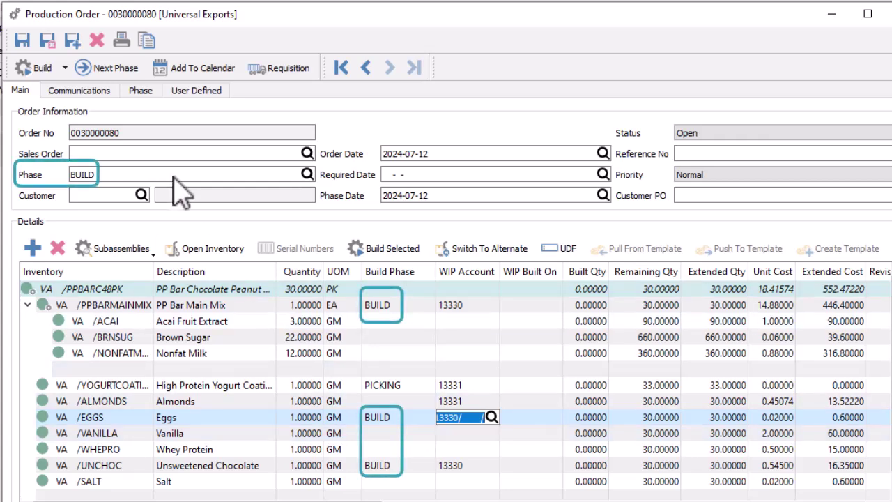
# Step: Build the order's BUILD phase to work in process with build date 2024-07-12
pyautogui.click(67, 67)
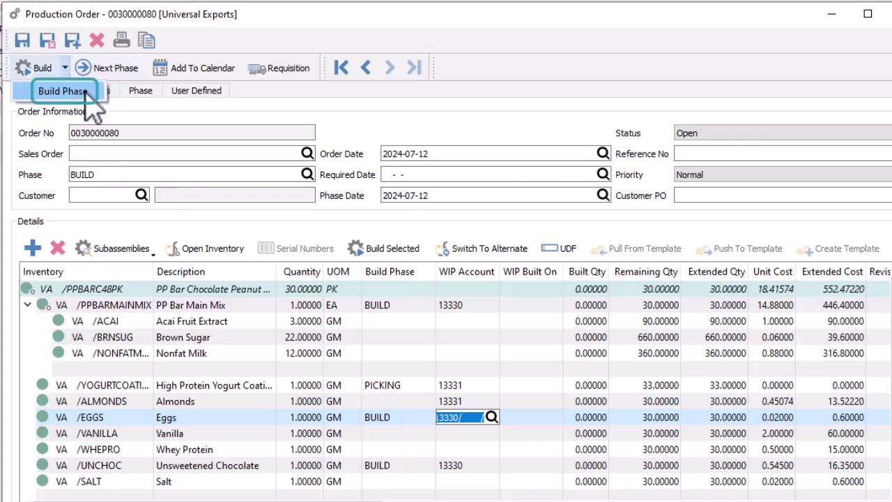
pyautogui.click(83, 92)
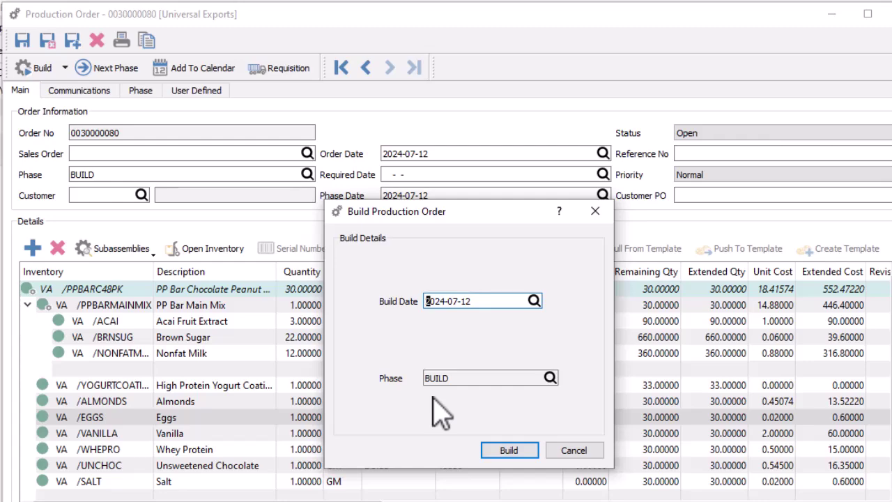
pyautogui.click(487, 451)
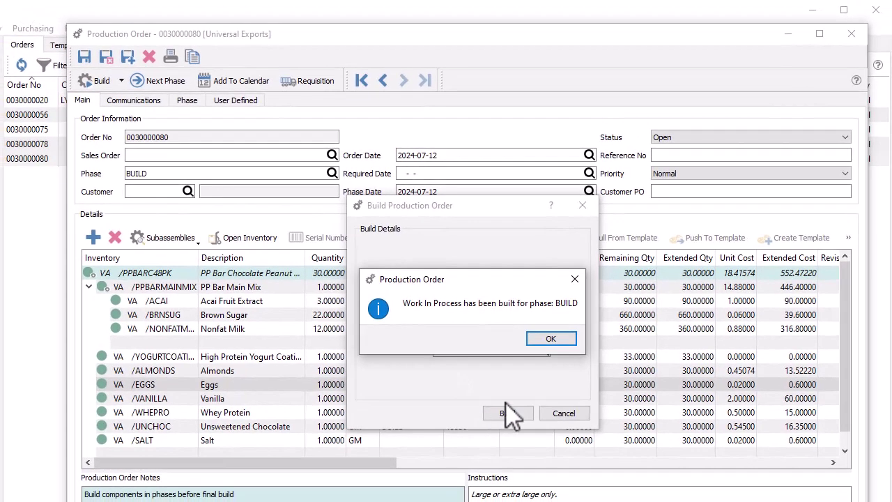
pyautogui.click(541, 338)
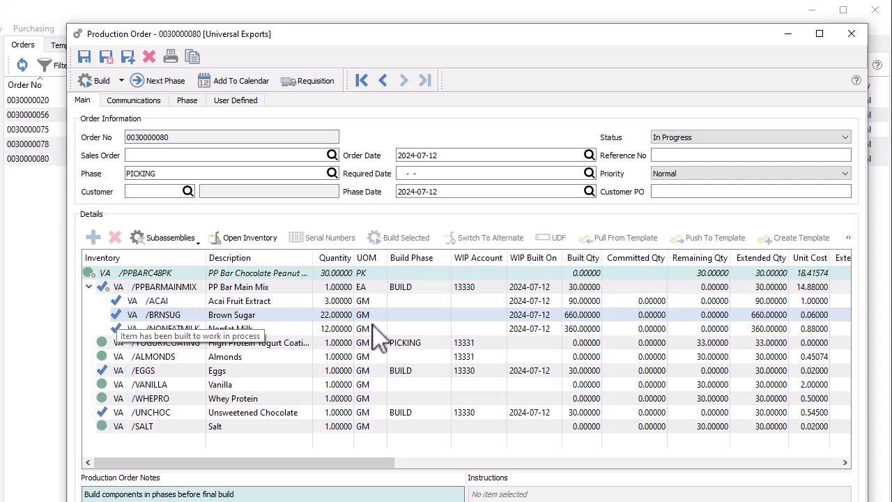
# Step: Review the Eggs inventory movement and the GL transaction posted for the production order's work in process
pyautogui.click(530, 317)
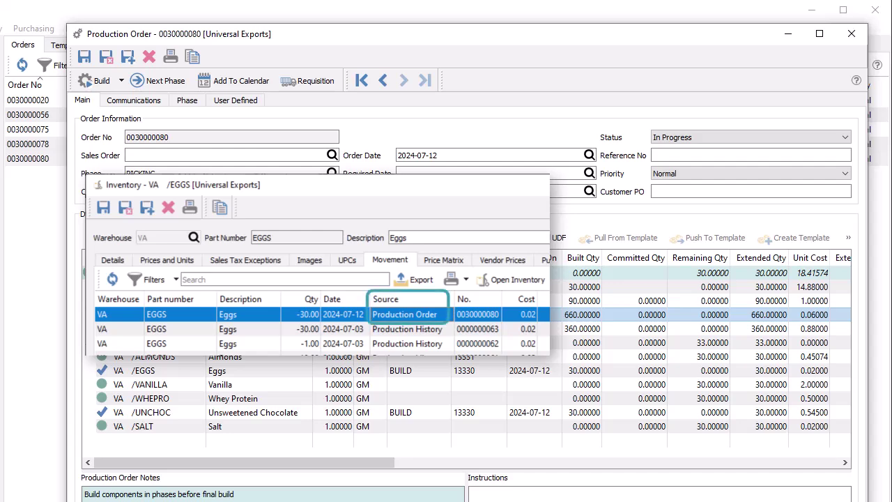
pyautogui.press('Escape')
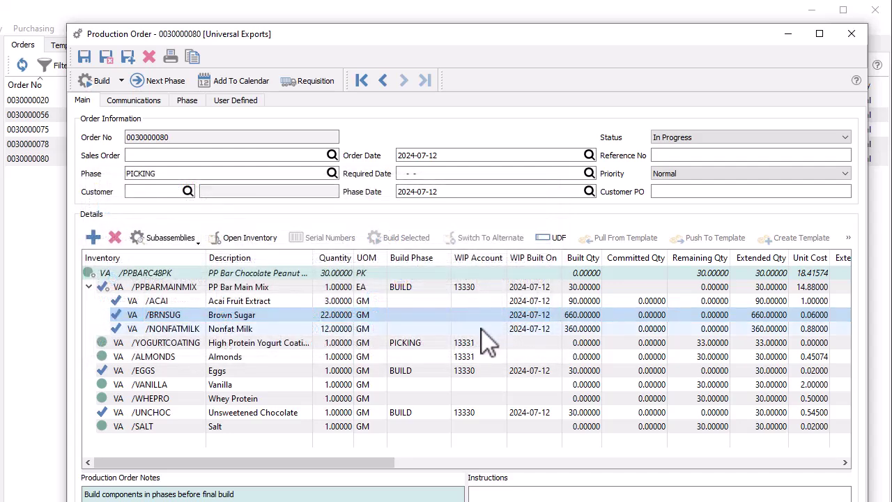
pyautogui.click(480, 330)
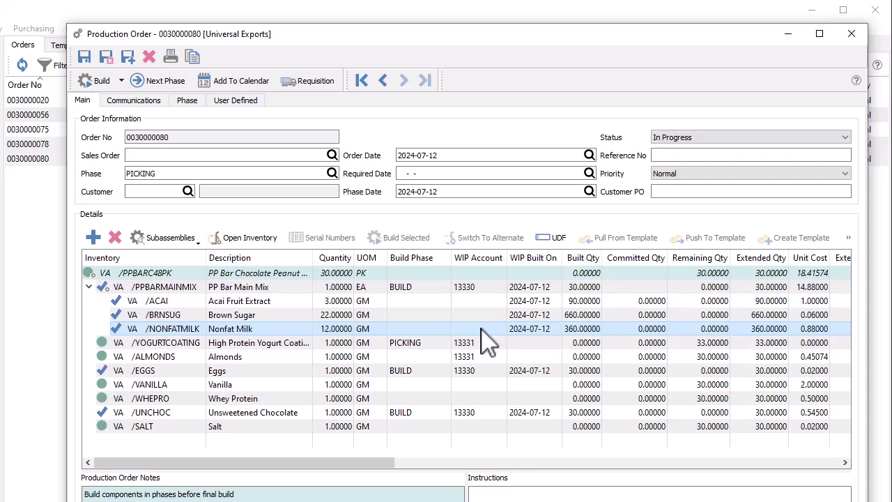
pyautogui.doubleClick(481, 329)
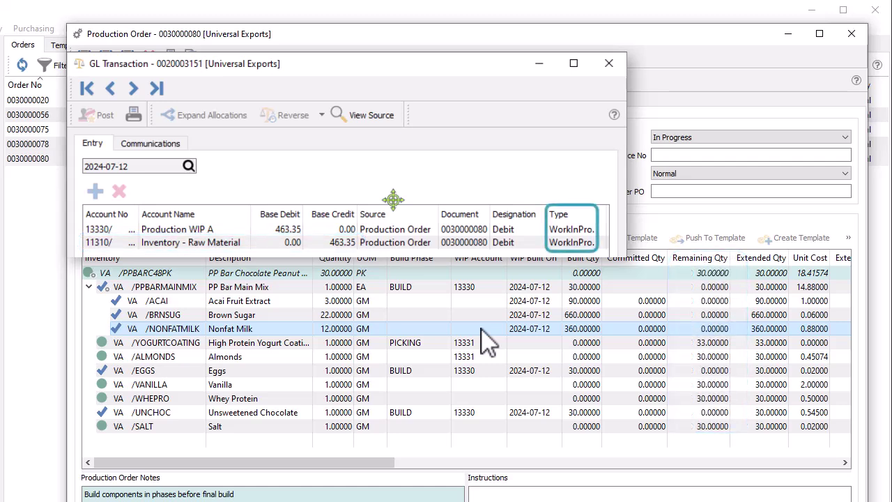
pyautogui.press('Escape')
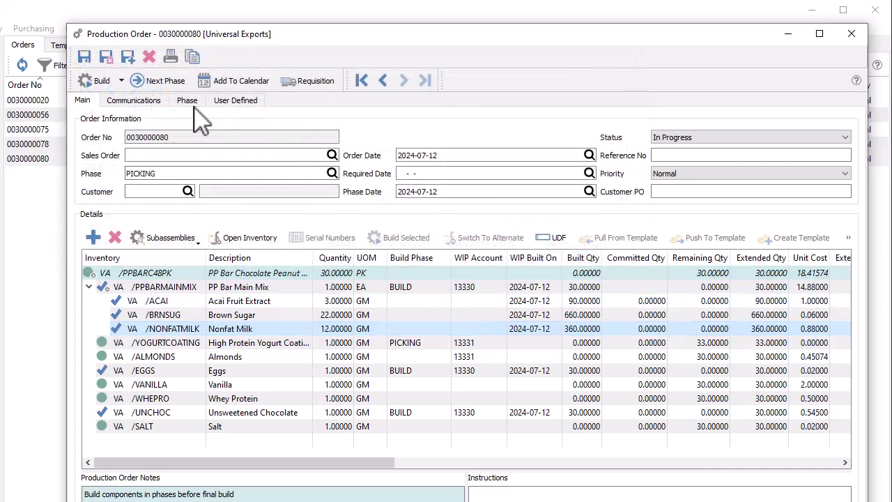
# Step: Build the PICKING phase dated 2024-07-12, assigning lot 243454456 to the High Protein Yogurt Coating
pyautogui.click(122, 79)
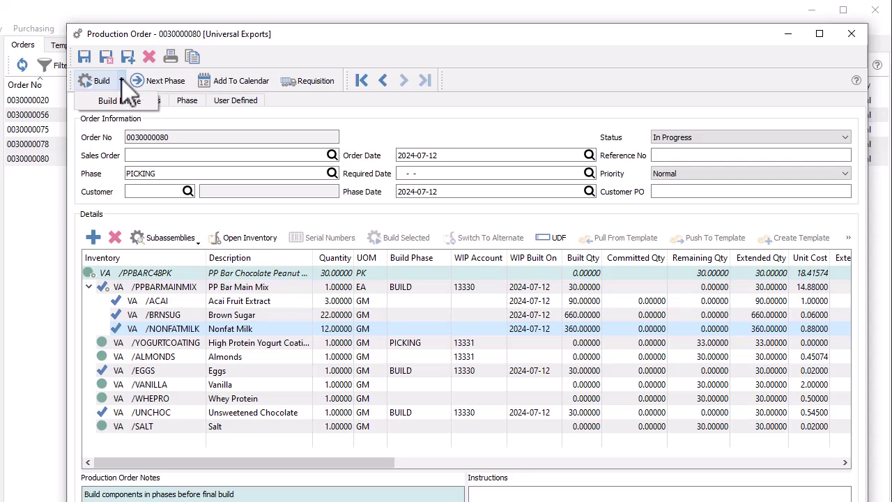
pyautogui.click(120, 101)
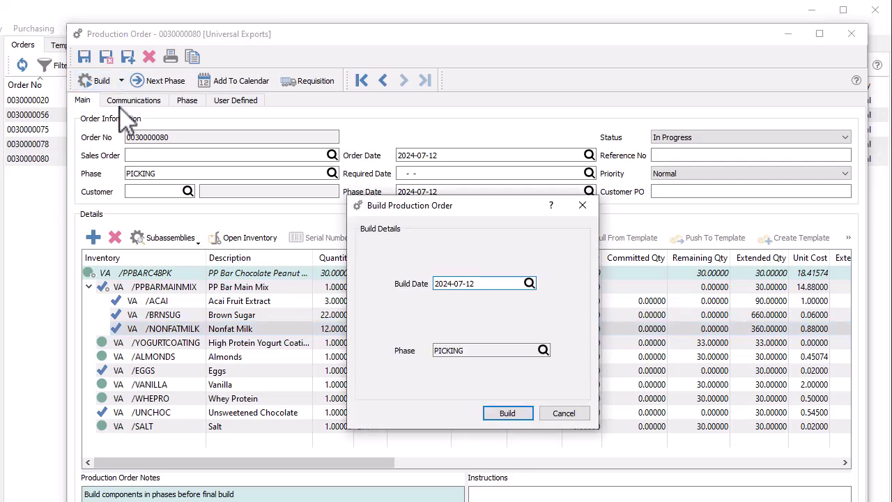
pyautogui.click(495, 415)
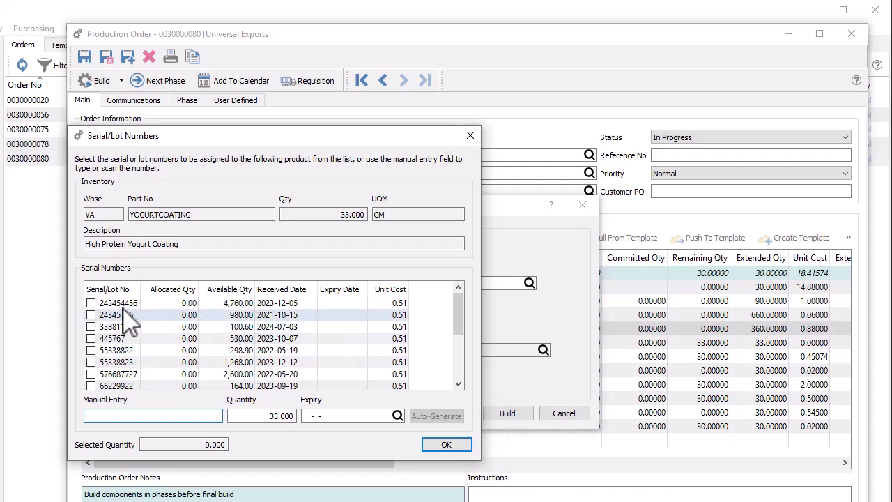
pyautogui.click(91, 303)
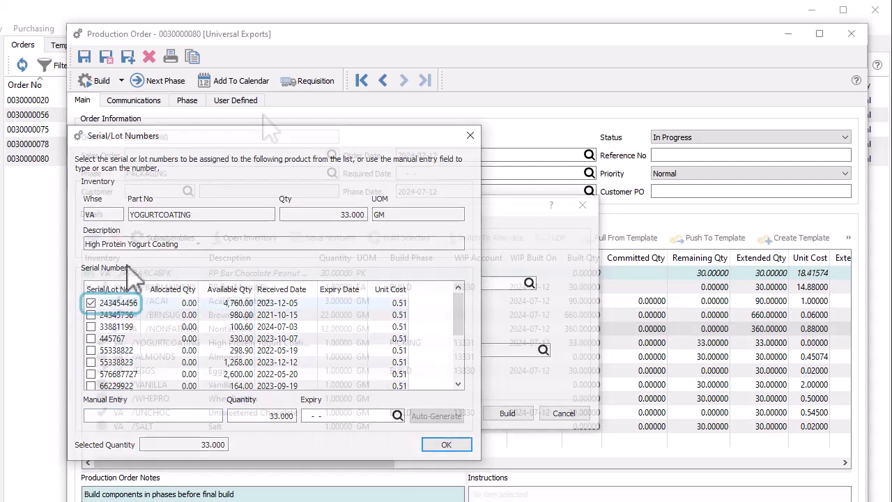
pyautogui.press('Return')
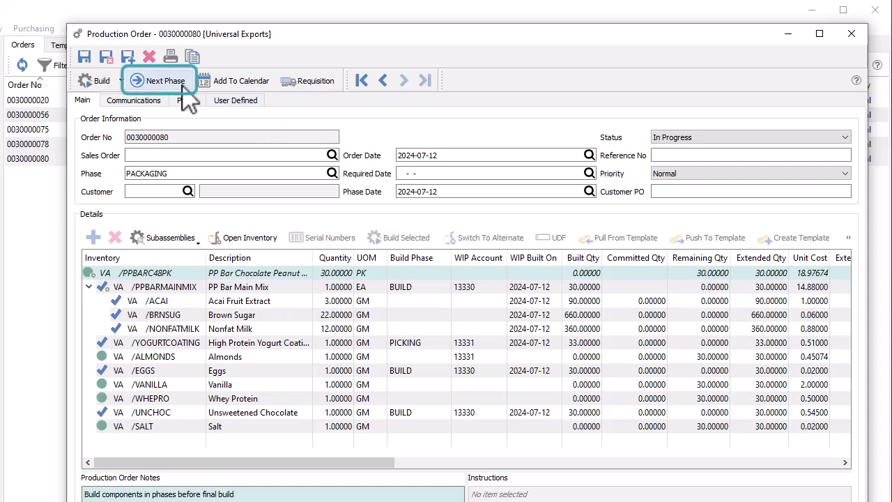
# Step: Advance the production order to the SHIPPING phase and build only the Almonds component to work in process
pyautogui.click(183, 84)
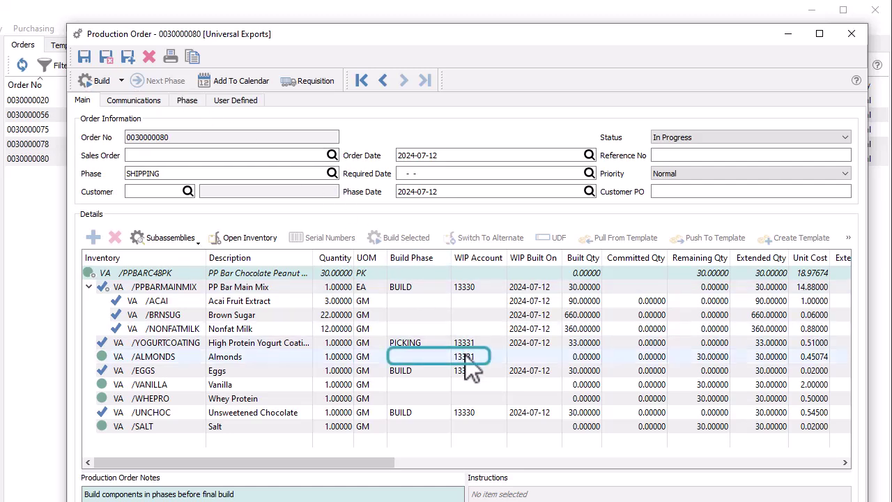
pyautogui.click(508, 359)
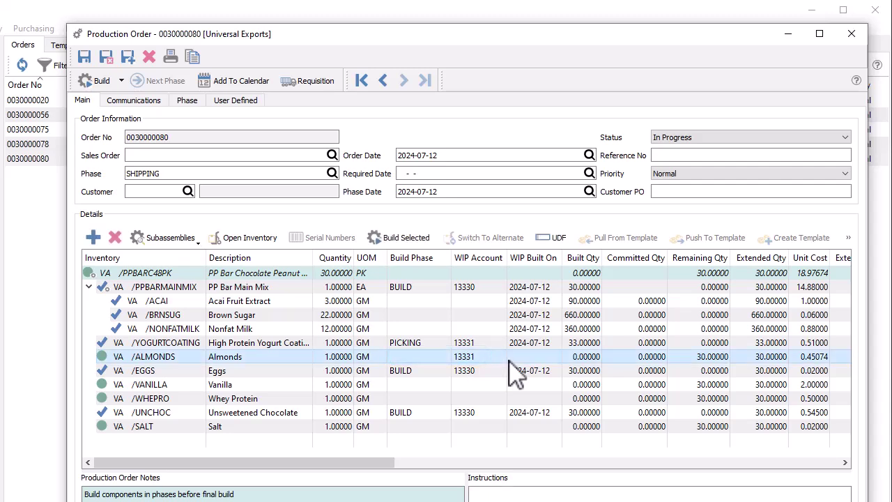
pyautogui.click(409, 241)
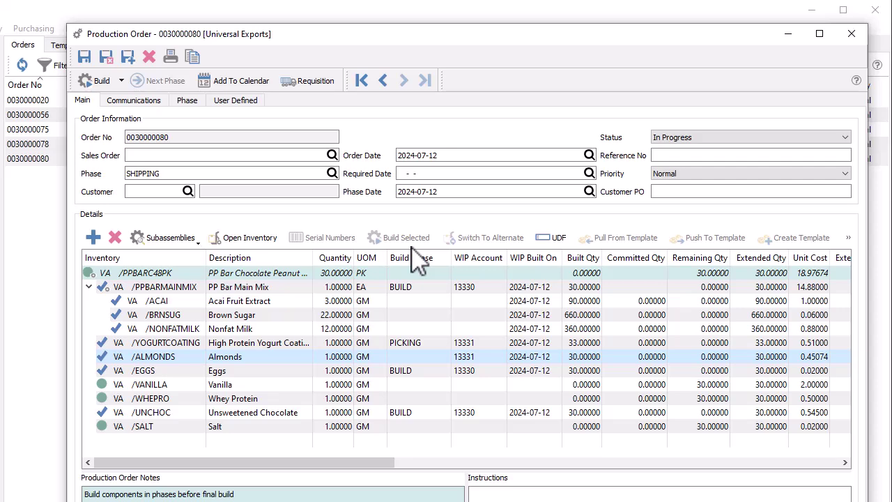
# Step: Build the whole production order with received and assembled quantities of 30, auto-generating the finished product's lot number
pyautogui.click(99, 81)
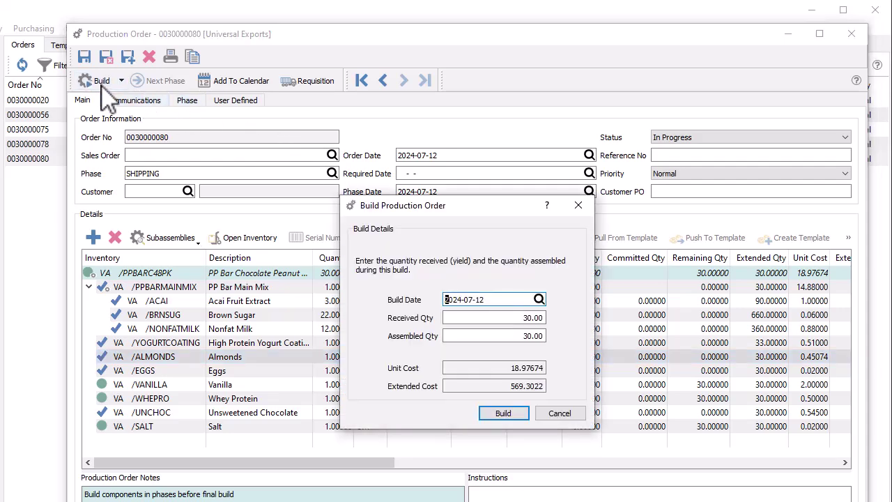
pyautogui.click(483, 415)
pyautogui.click(461, 416)
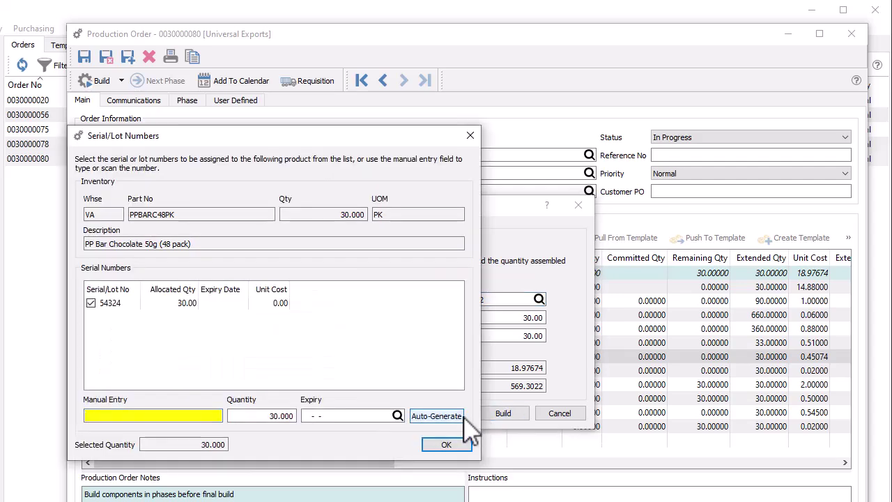
pyautogui.click(465, 446)
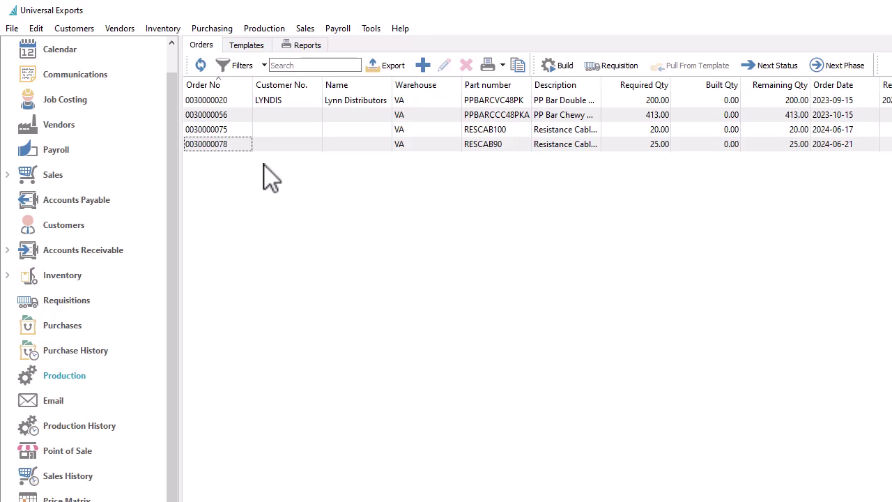
# Step: Open the Production Orders reports for 2024-06-01 to 2024-07-12 and examine Production WIP by Order No and Production WIP Reconciliation
pyautogui.click(313, 54)
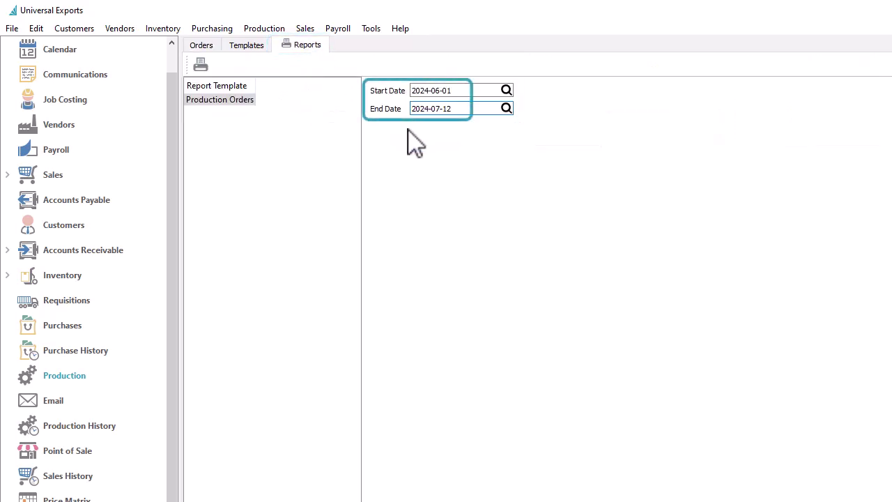
pyautogui.click(208, 68)
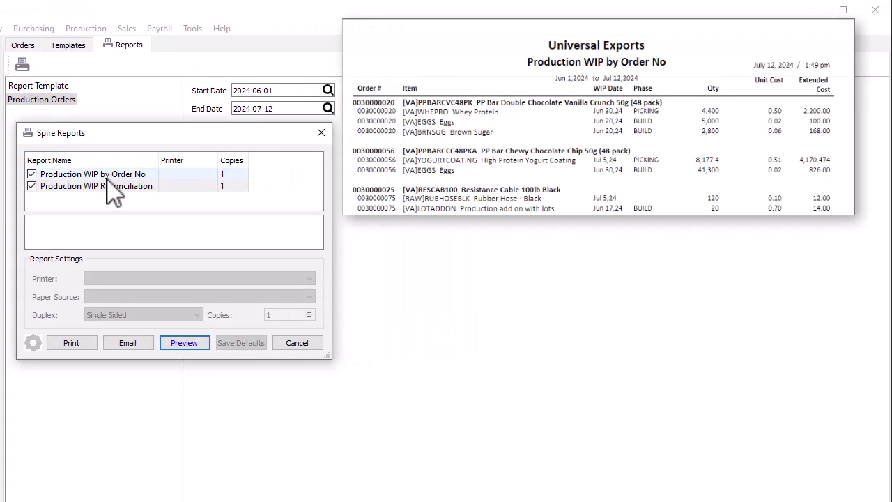
pyautogui.click(107, 176)
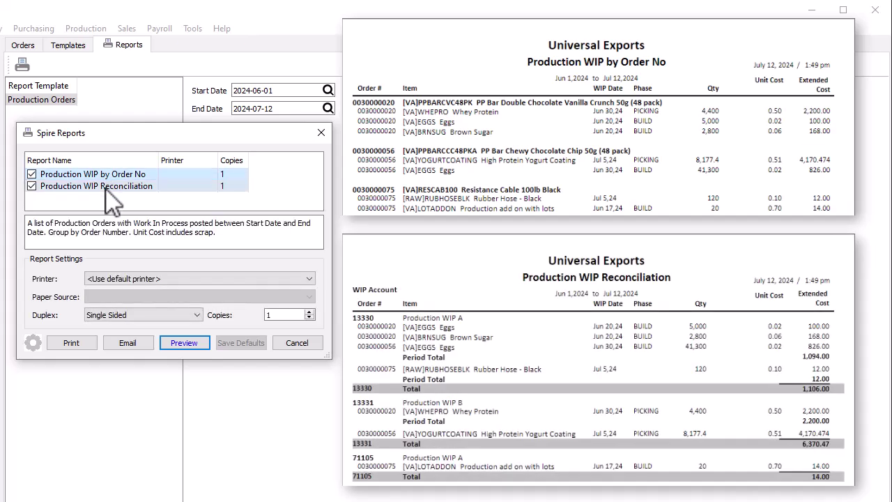
pyautogui.click(106, 186)
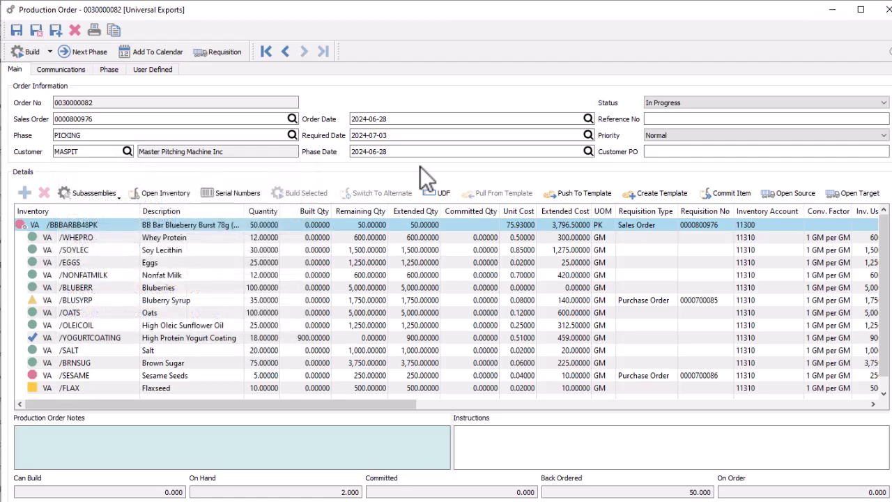
# Step: Examine the component status icons and the requisition links of the Bluberry Syrup and BB Bar Blueberry Burst lines
pyautogui.moveTo(521, 276)
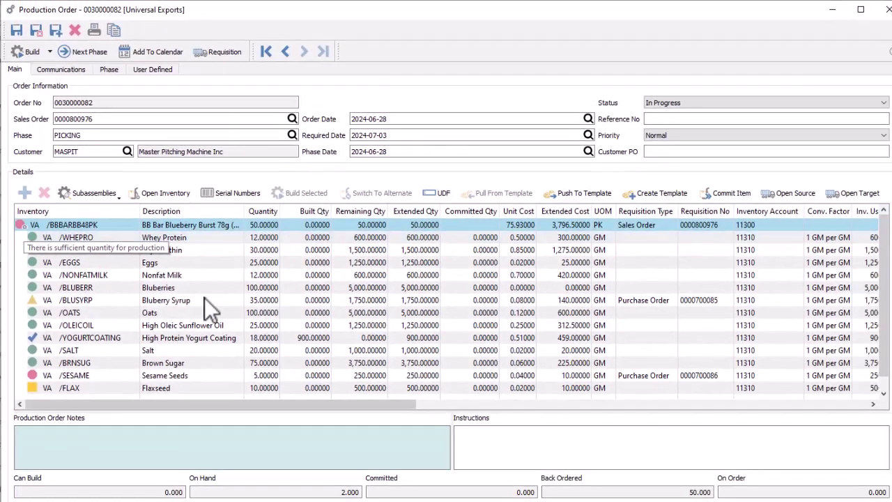
pyautogui.click(640, 304)
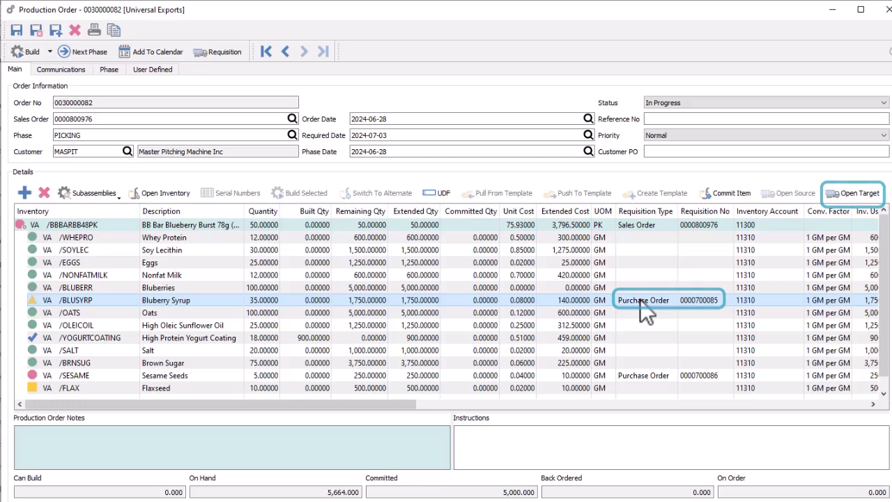
pyautogui.click(654, 226)
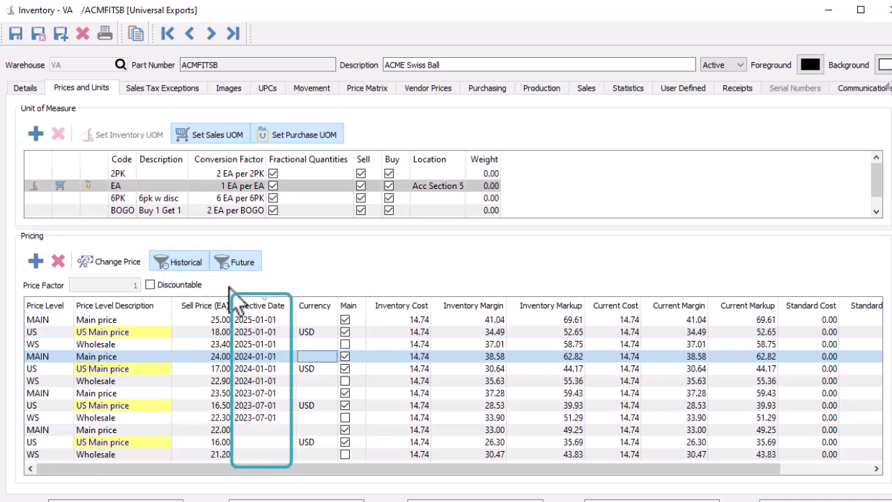
# Step: Hide the historical and future prices of the ACME Swiss Ball and set its main price's inventory margin to 50
pyautogui.click(199, 267)
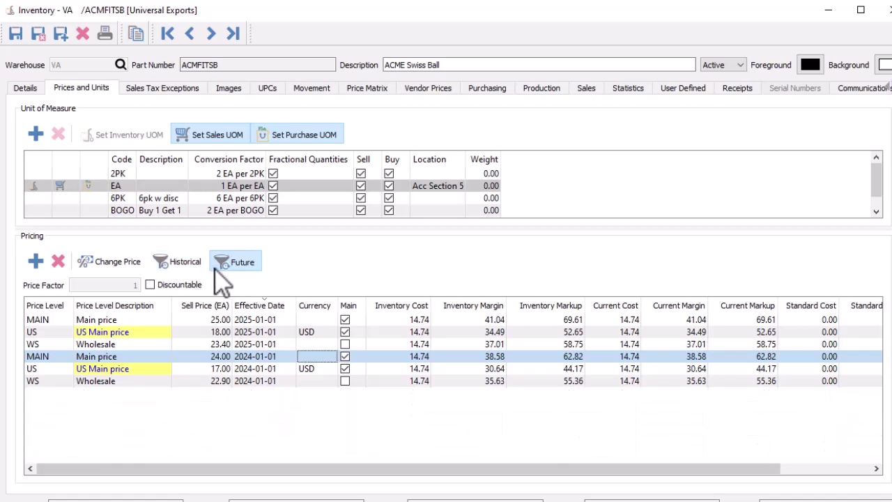
pyautogui.click(217, 270)
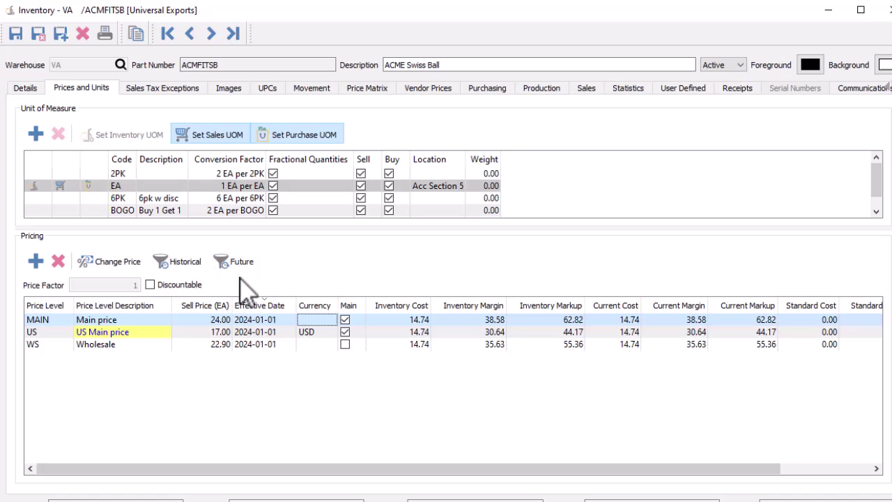
pyautogui.click(443, 319)
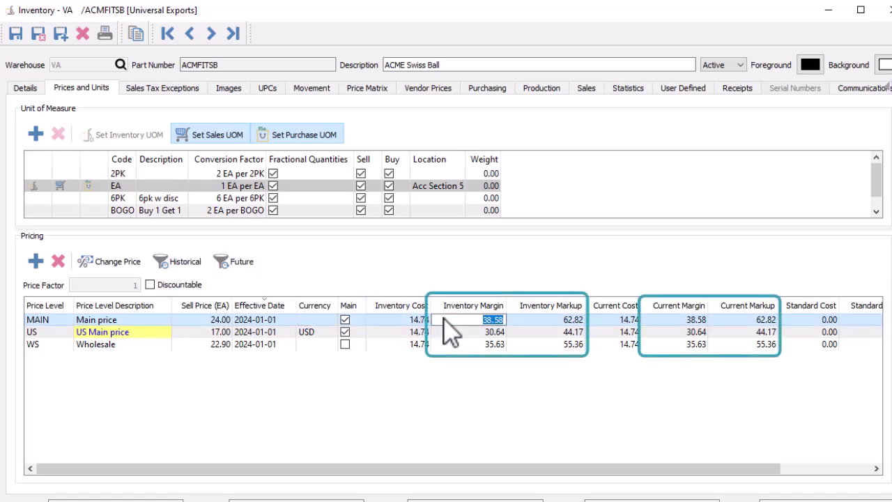
pyautogui.write('50')
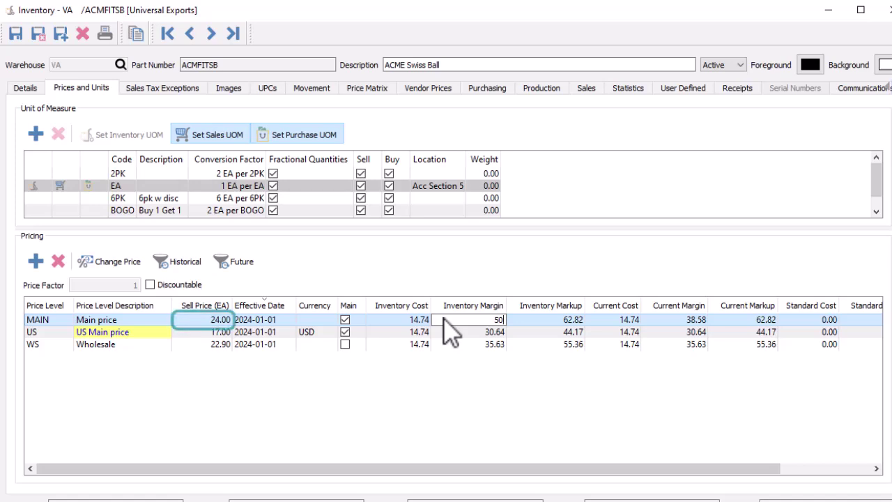
pyautogui.press('Tab')
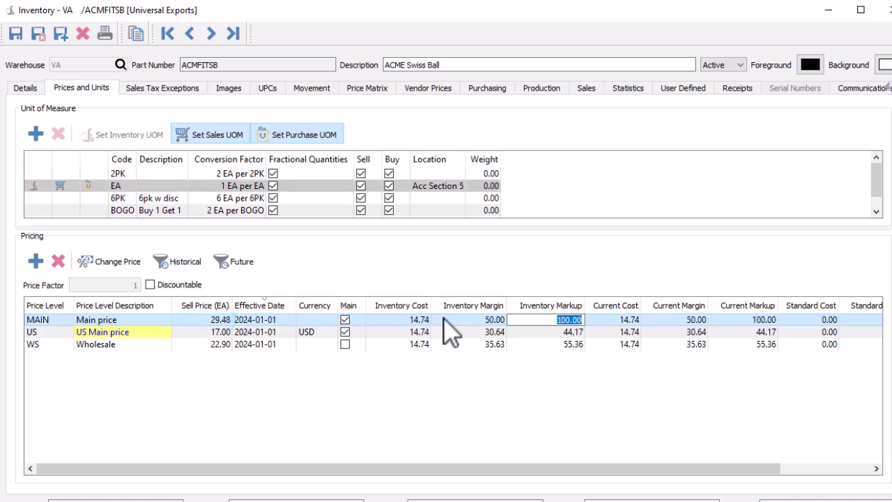
# Step: In Sell Prices, select rows ACMFITJR through the first ACMFITSB, plus the TO warehouse price and the 2025-01-01 US price of the Swiss Ball
pyautogui.click(27, 92)
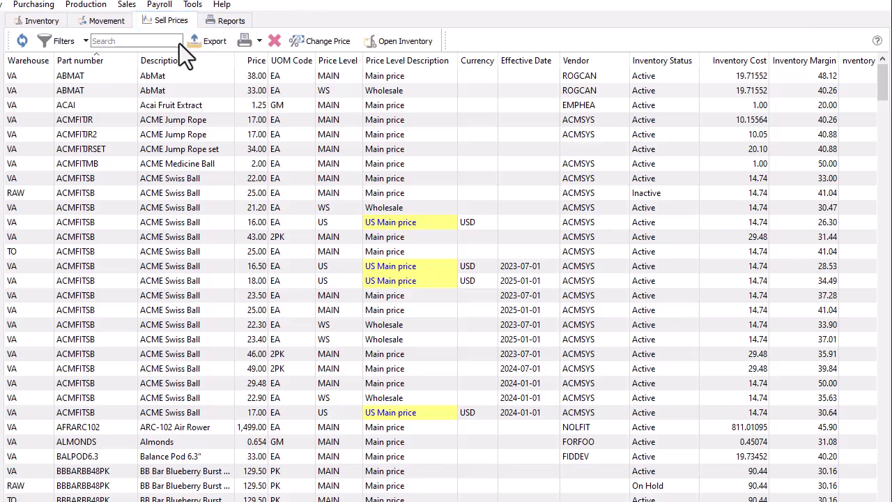
pyautogui.click(155, 122)
pyautogui.keyDown('shift'); pyautogui.click(157, 178); pyautogui.keyUp('shift')
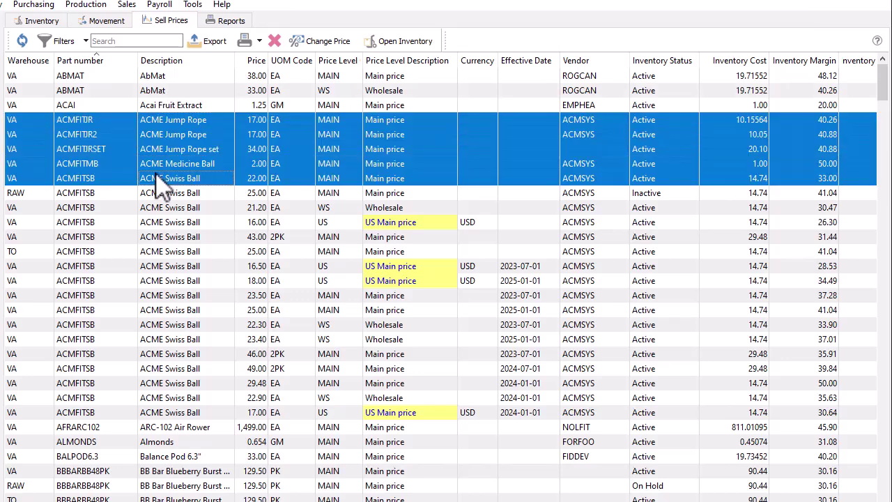
pyautogui.keyDown('ctrl'); pyautogui.click(157, 251); pyautogui.keyUp('ctrl')
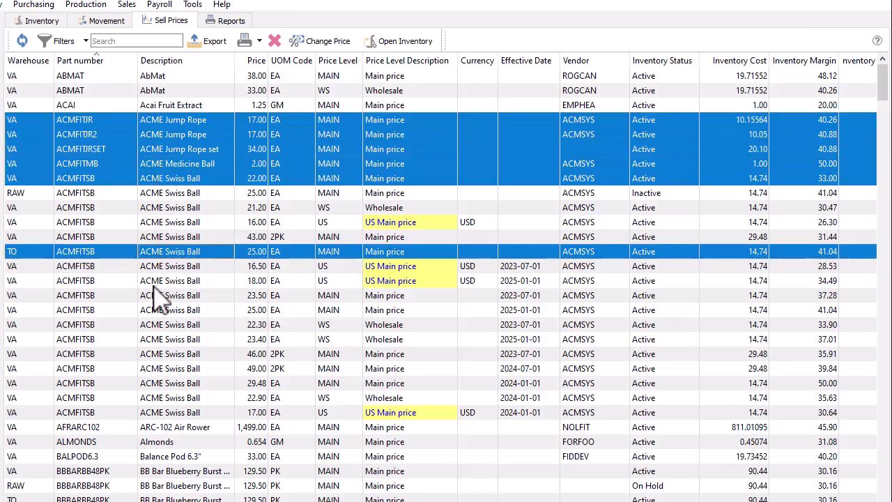
pyautogui.keyDown('ctrl'); pyautogui.click(154, 284); pyautogui.keyUp('ctrl')
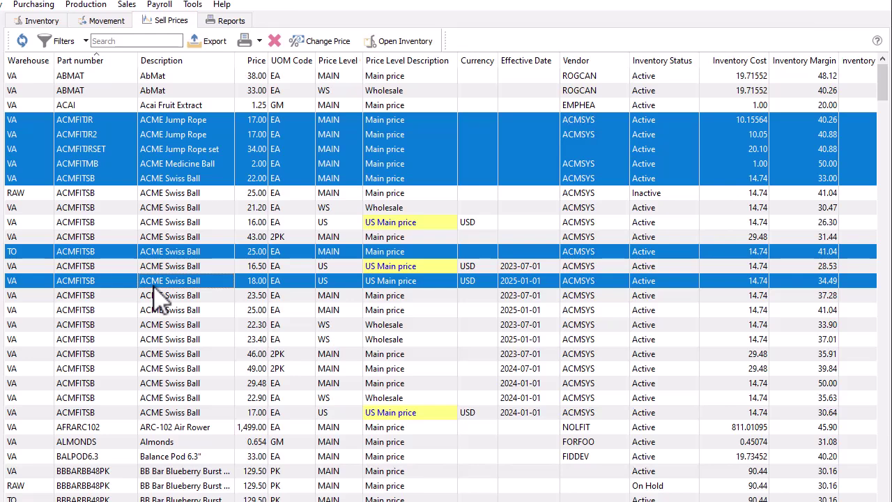
# Step: Apply the saved Accessories MAIN filter to the sell prices and select all filtered records
pyautogui.click(85, 41)
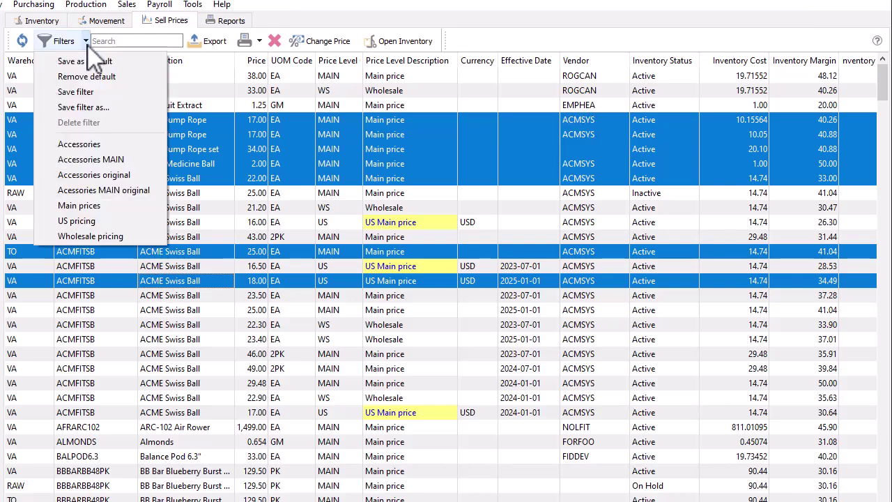
pyautogui.click(88, 160)
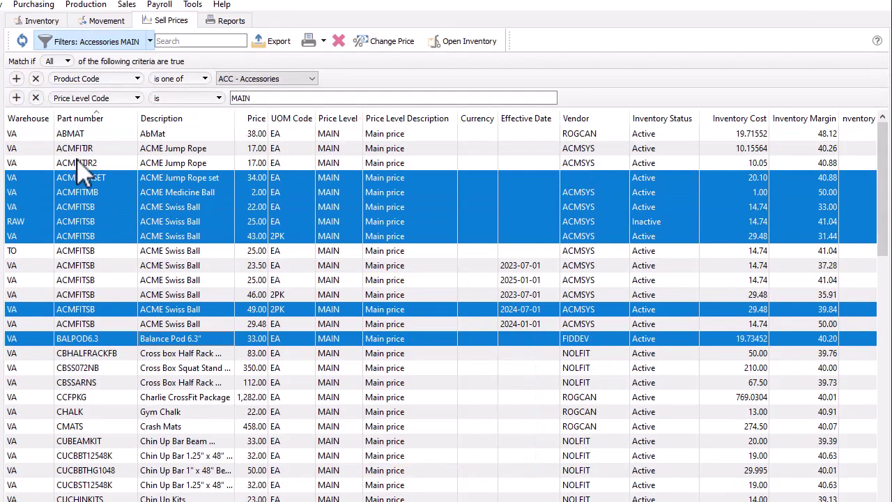
pyautogui.click(78, 163)
pyautogui.hotkey('ctrl', 'a')
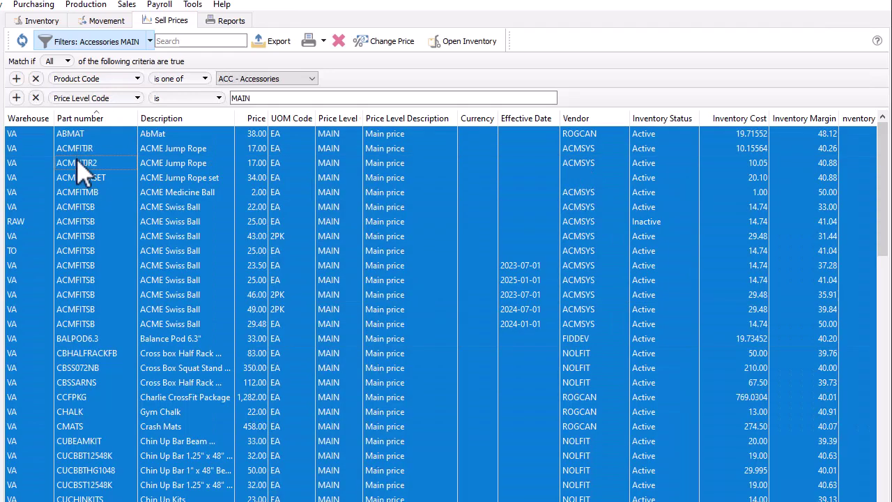
# Step: Start new price records from the selected prices, with price level MAIN and effective date 2026-01-01
pyautogui.click(368, 61)
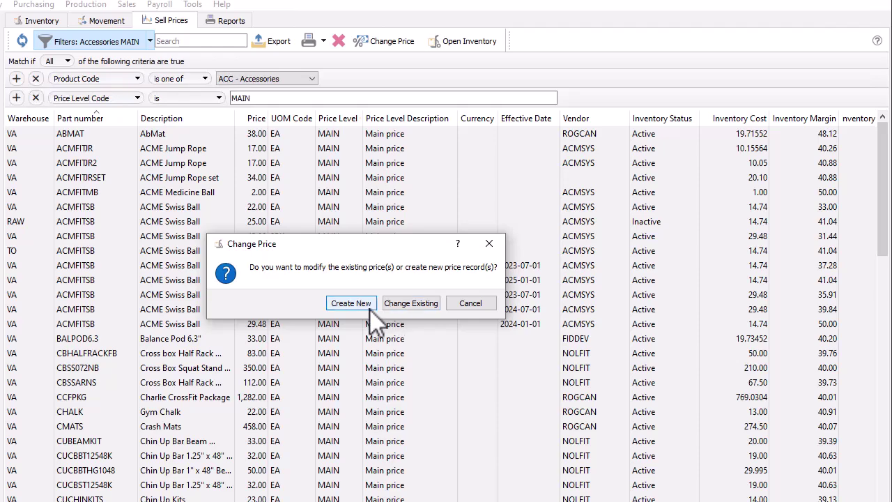
pyautogui.click(350, 307)
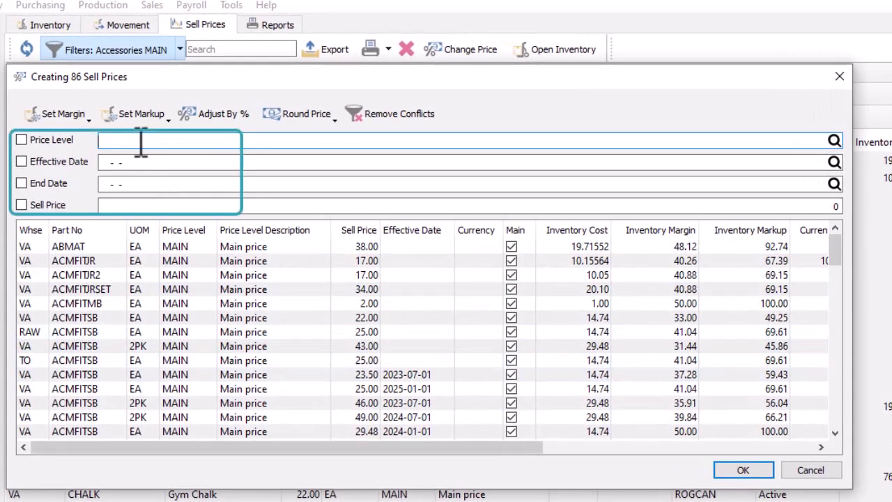
pyautogui.write('MAIN')
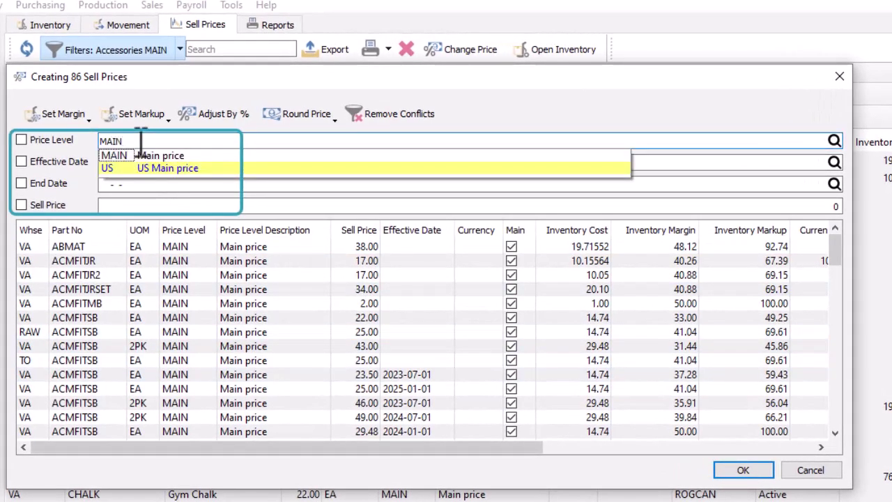
pyautogui.press('Return')
pyautogui.click(144, 161)
pyautogui.write('2026-01-01')
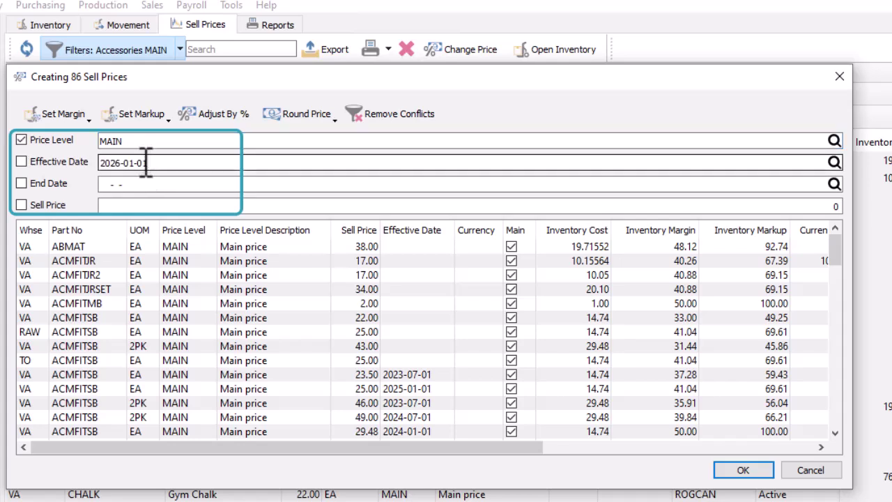
pyautogui.press('Tab')
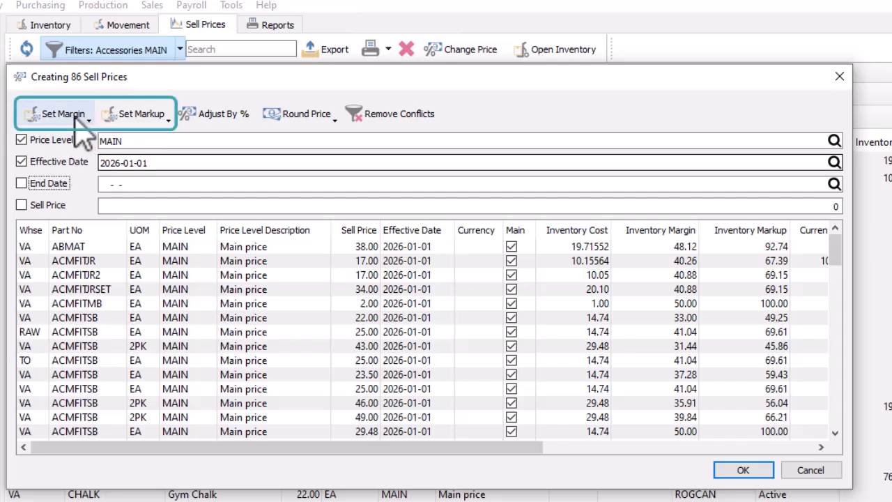
# Step: Set the new prices' margin to 40 using average cost and round the prices to .05
pyautogui.click(77, 119)
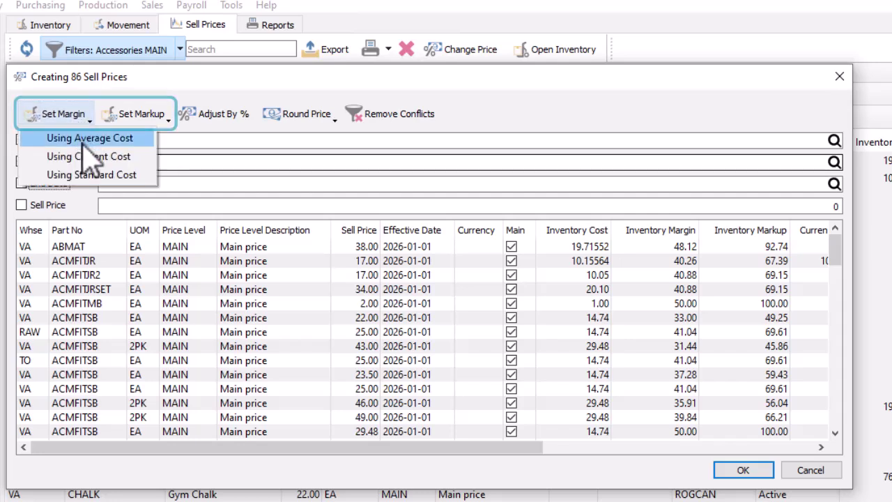
pyautogui.click(84, 139)
pyautogui.press('BackSpace')
pyautogui.write('40')
pyautogui.click(395, 308)
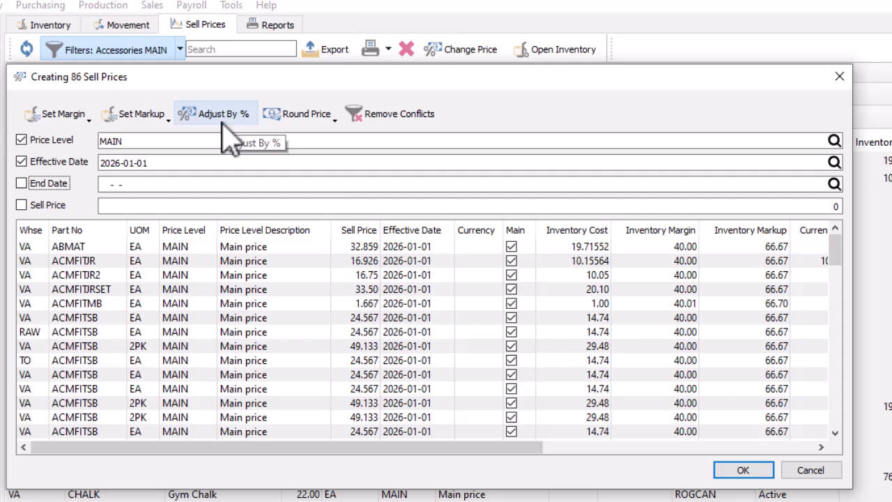
pyautogui.click(298, 119)
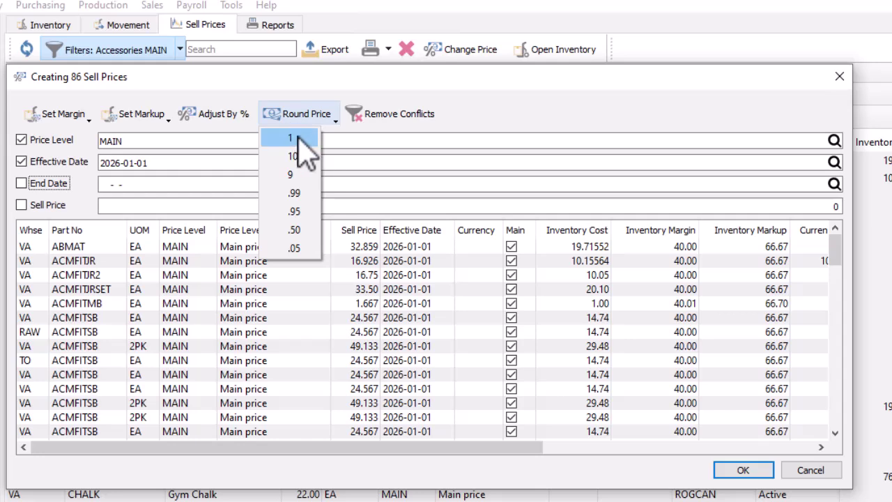
pyautogui.click(296, 249)
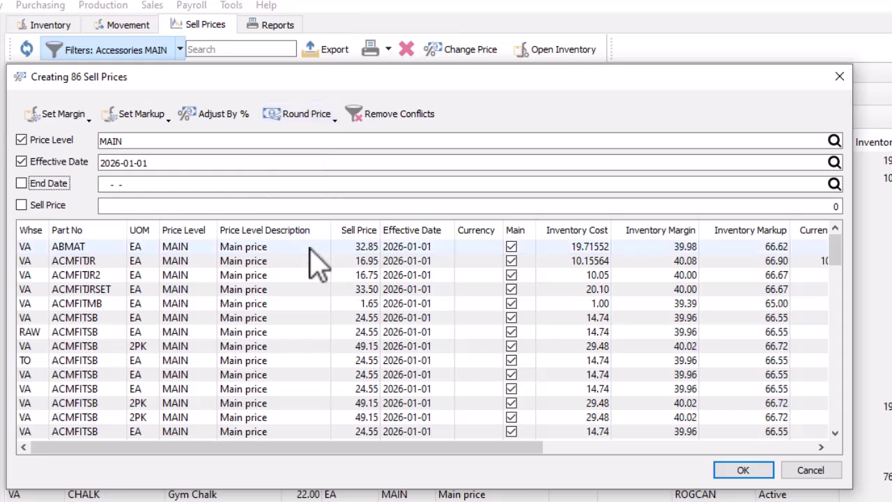
# Step: Check the ACMFITJR row's editable price and margin, then remove the conflicting records and create the new sell prices
pyautogui.click(340, 262)
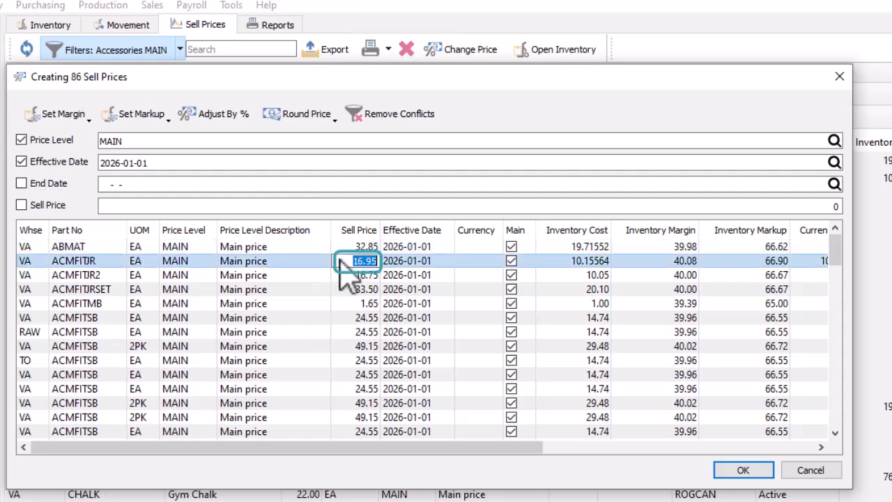
pyautogui.click(567, 263)
pyautogui.click(620, 263)
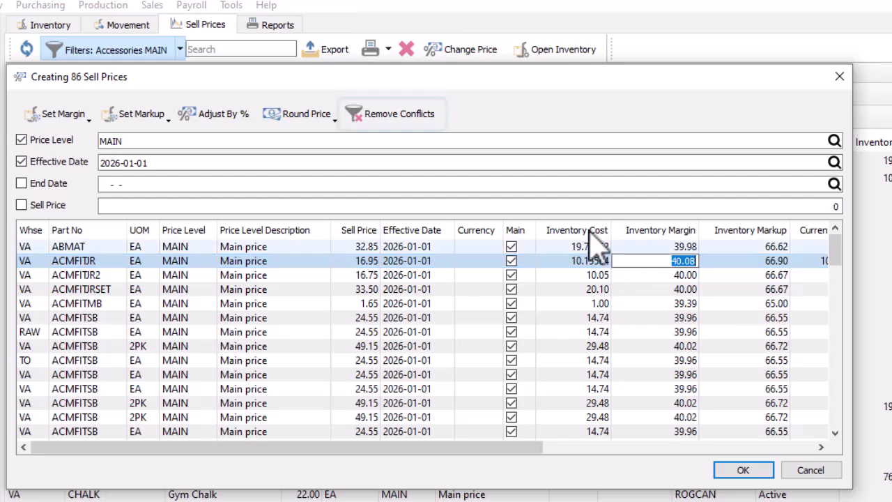
pyautogui.click(421, 117)
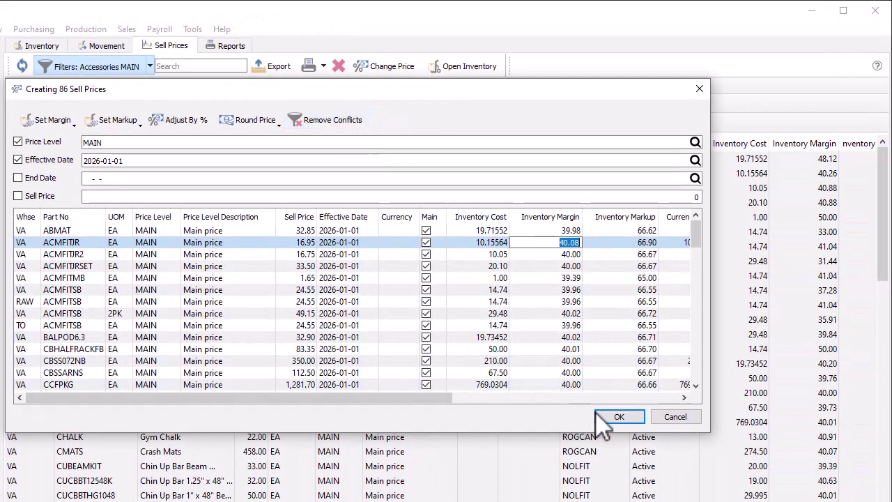
pyautogui.click(618, 416)
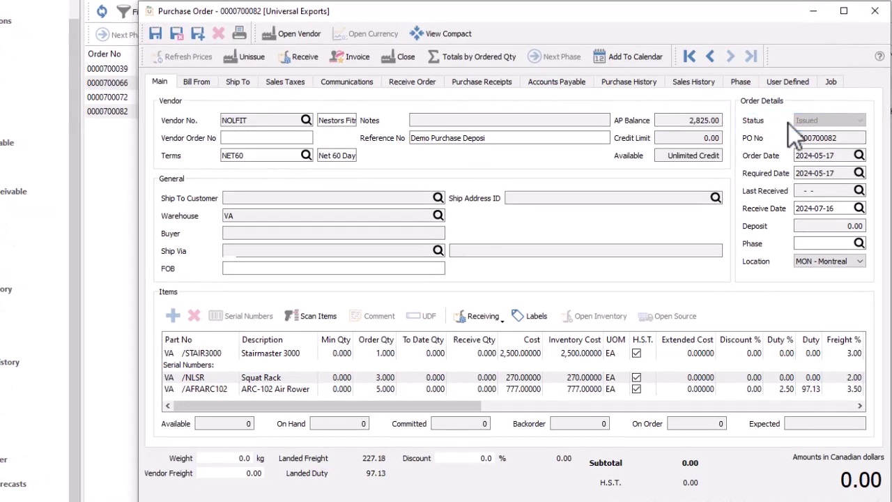
# Step: Post a vendor invoice for the unreceived NOLFIT purchase order with actual amount 5,000.00 and vendor invoice number WIRE20240716
pyautogui.click(357, 57)
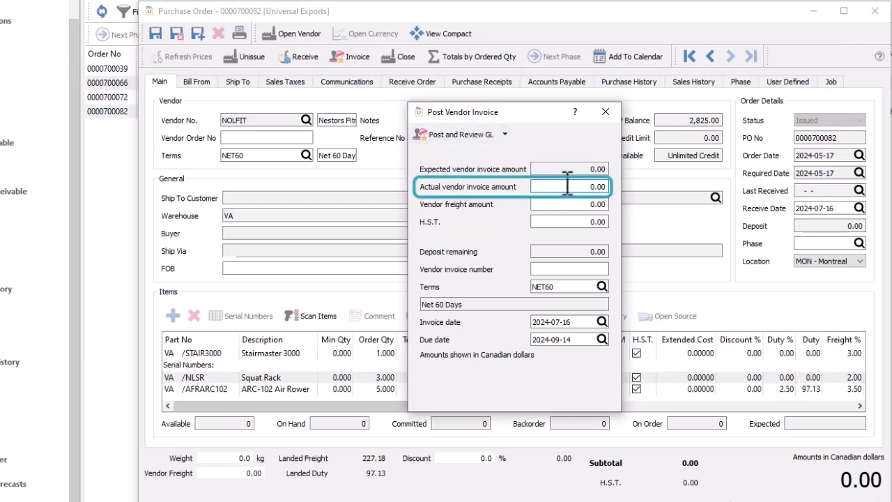
pyautogui.write('500')
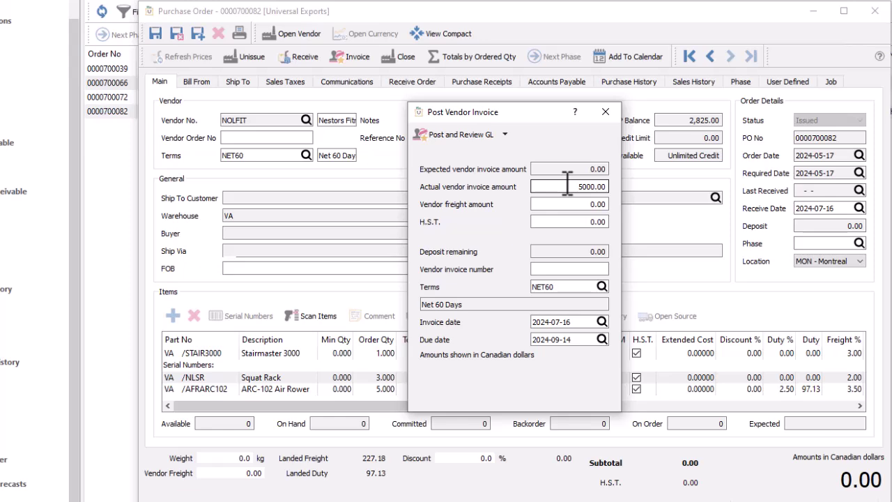
pyautogui.click(602, 269)
pyautogui.write('WIRE20240716')
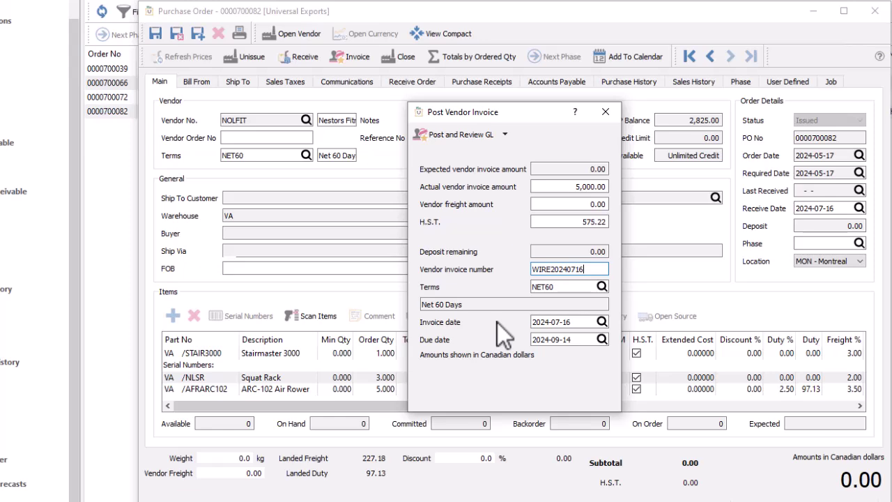
pyautogui.click(470, 132)
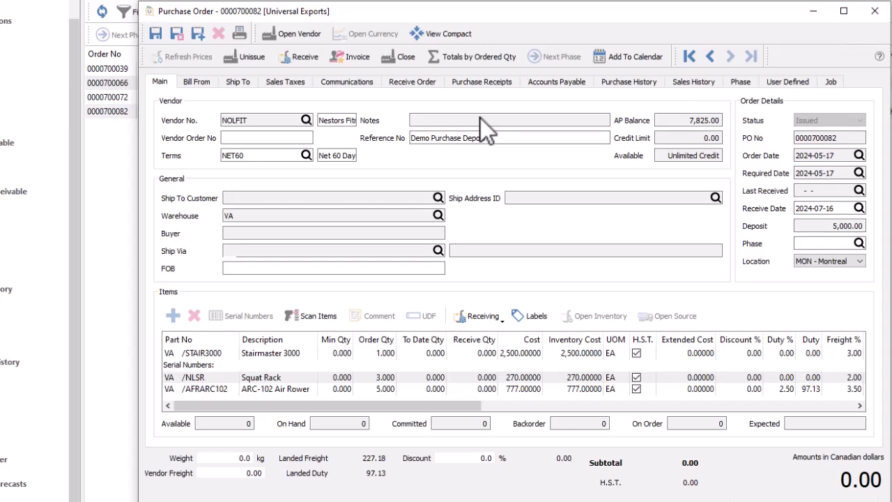
# Step: Select the purchase order's 2024-07-16 vendor debit in accounts payable and post its 5,000.00 check payment from RBC Bank
pyautogui.click(531, 85)
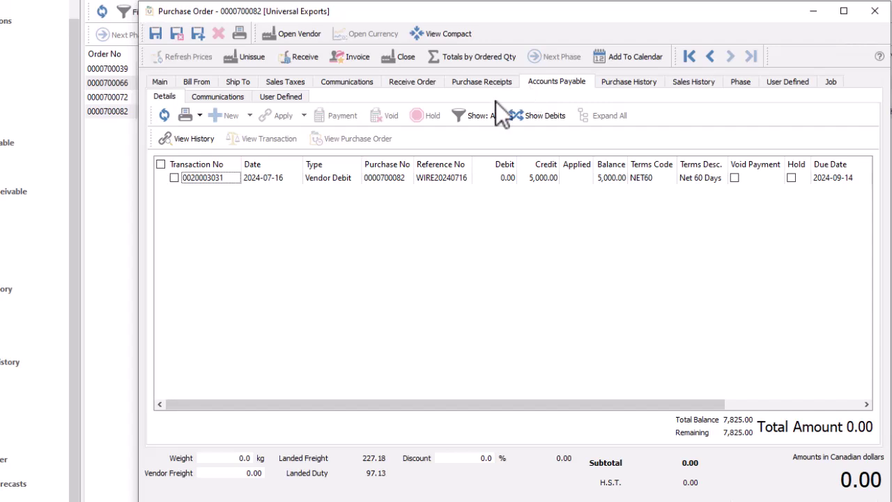
pyautogui.click(175, 178)
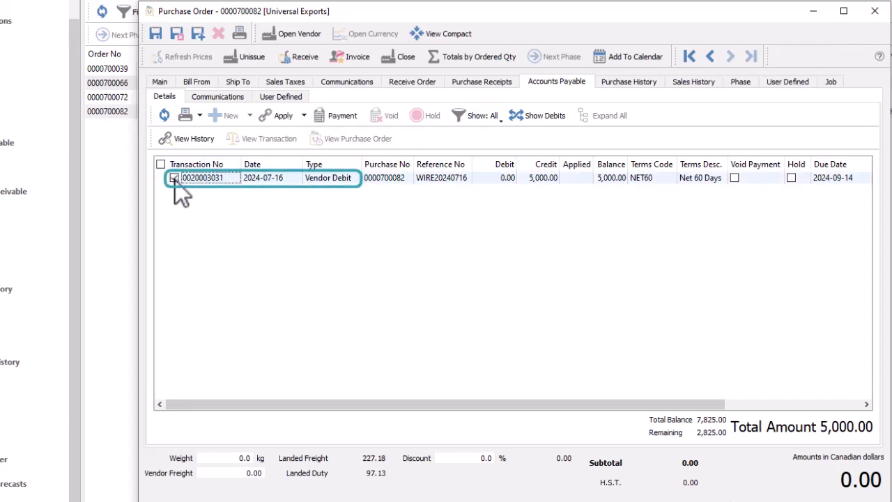
pyautogui.click(330, 119)
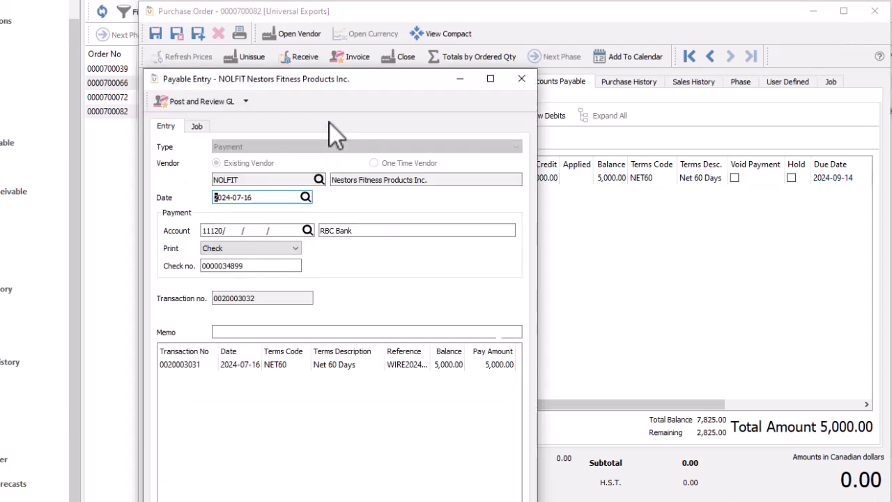
pyautogui.click(217, 106)
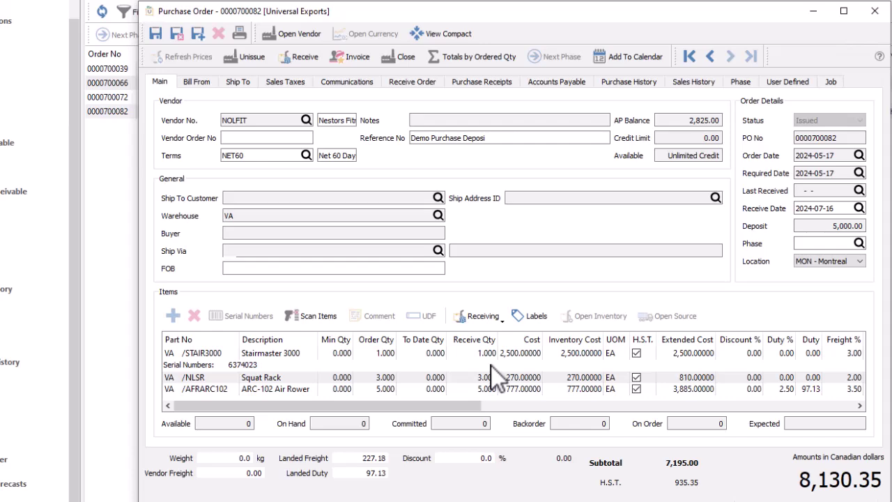
# Step: Receive the purchase order items and post the accompanying vendor invoice with number NF-003981
pyautogui.click(308, 63)
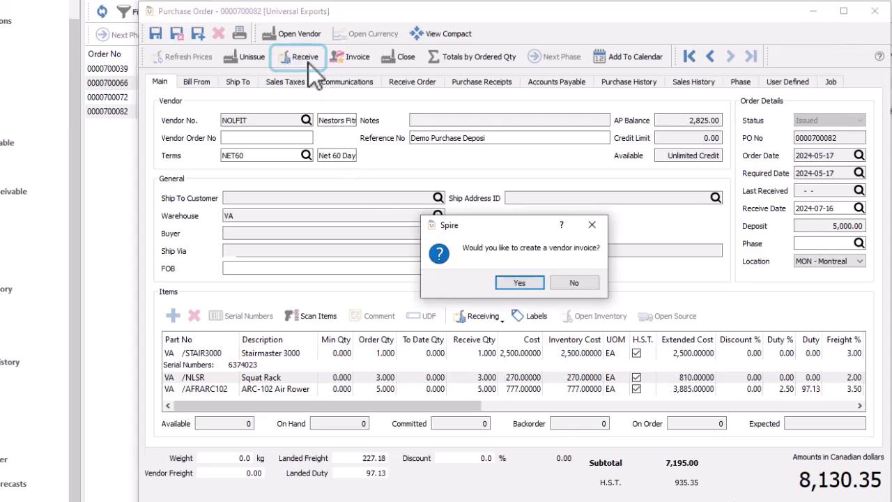
pyautogui.click(510, 285)
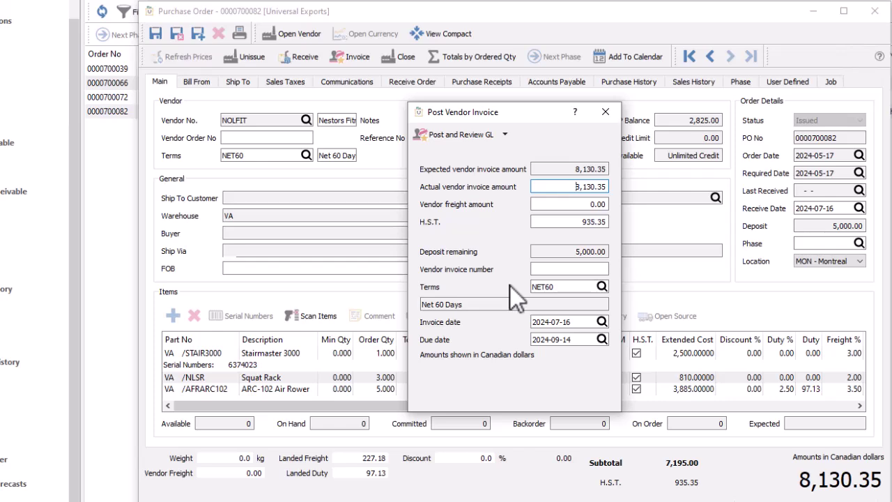
pyautogui.click(559, 269)
pyautogui.write('NF-003981')
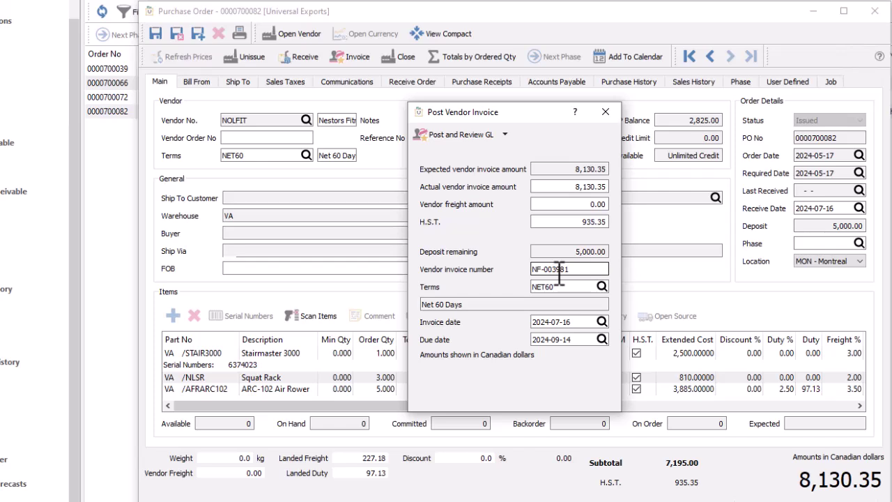
pyautogui.click(470, 141)
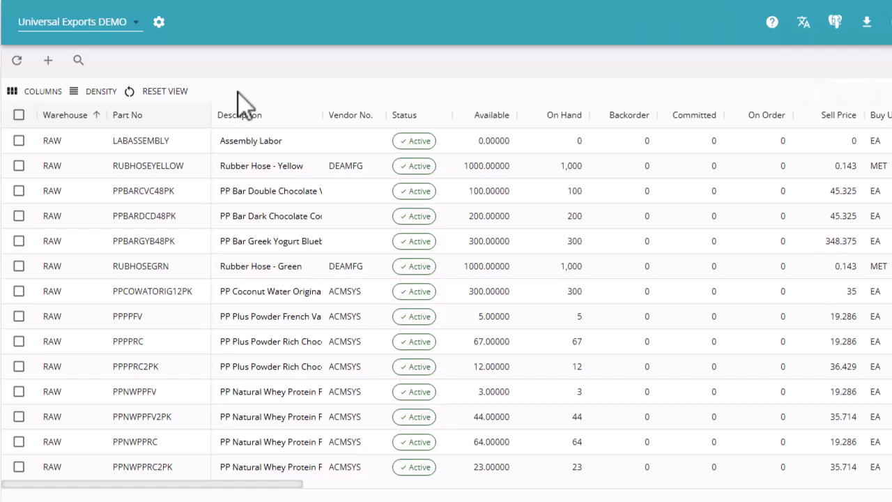
# Step: Examine the available columns of the inventory list in the Spire web client
pyautogui.click(63, 92)
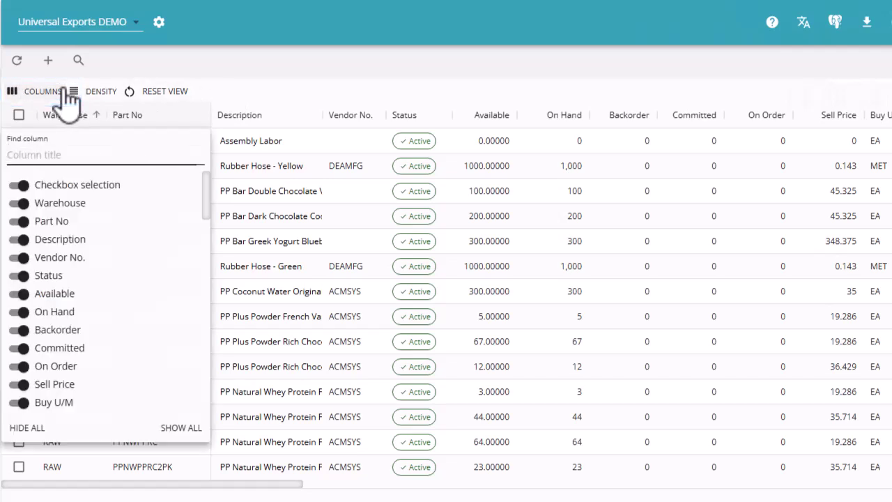
pyautogui.scroll(-1, 203, 185)
pyautogui.moveTo(210, 223); pyautogui.dragTo(209, 309)
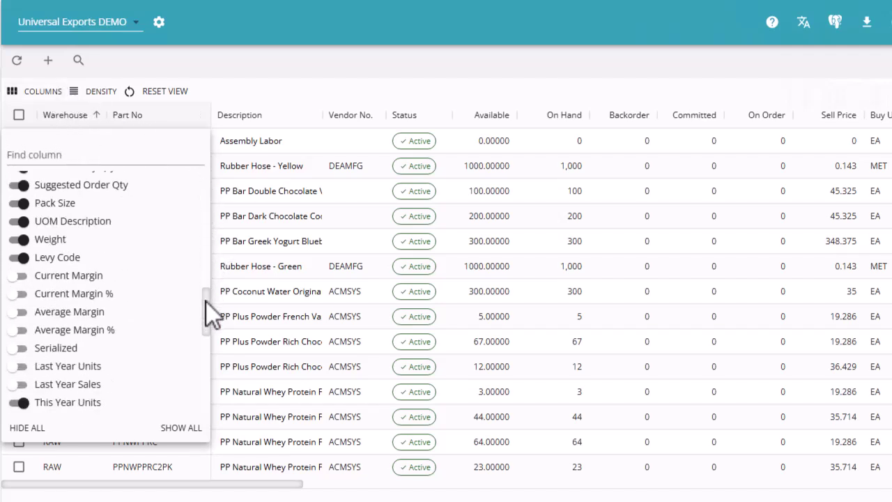
pyautogui.click(221, 106)
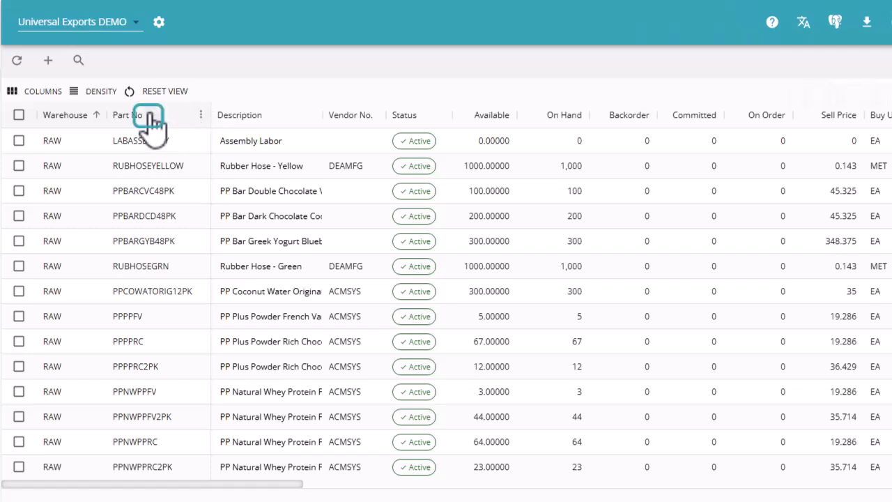
# Step: Sort the inventory list by part number in ascending order and reset the column layout to its default view
pyautogui.click(150, 116)
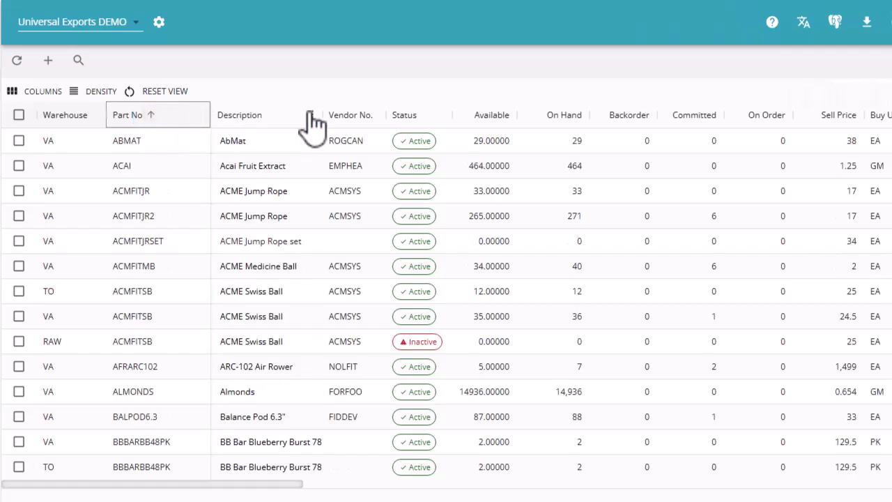
pyautogui.moveTo(339, 129); pyautogui.dragTo(524, 126)
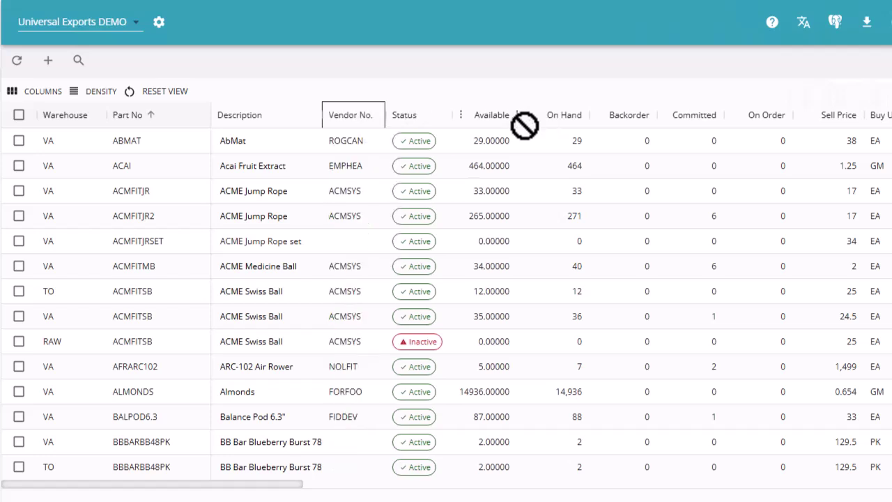
pyautogui.click(178, 98)
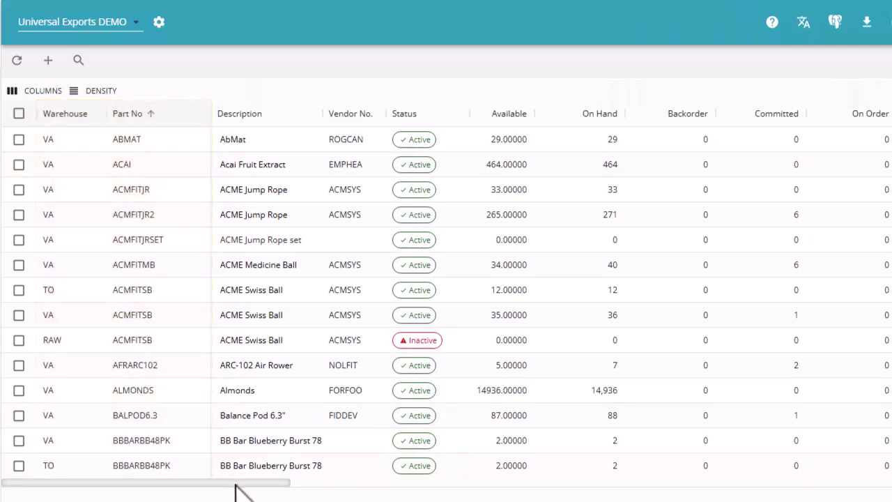
# Step: Review the inventory list's unit of measure, cost and sales department columns, and check the options of the pinned Part No column
pyautogui.moveTo(249, 484); pyautogui.dragTo(482, 498)
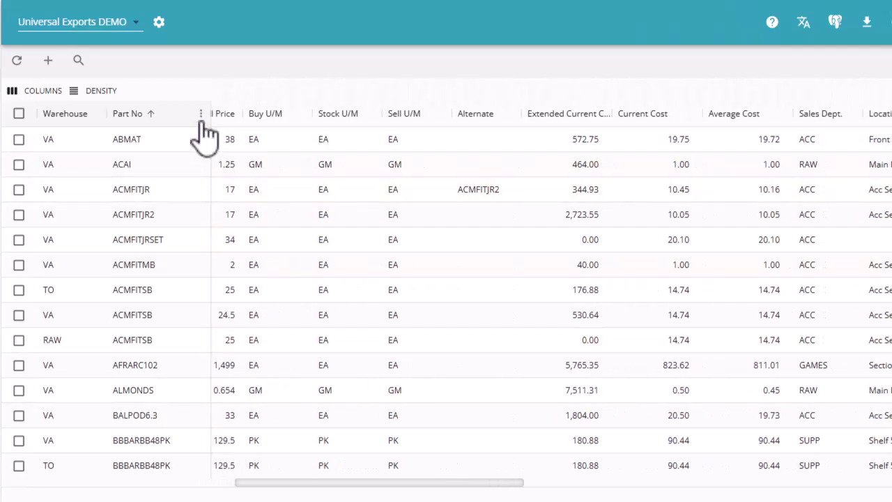
pyautogui.click(200, 116)
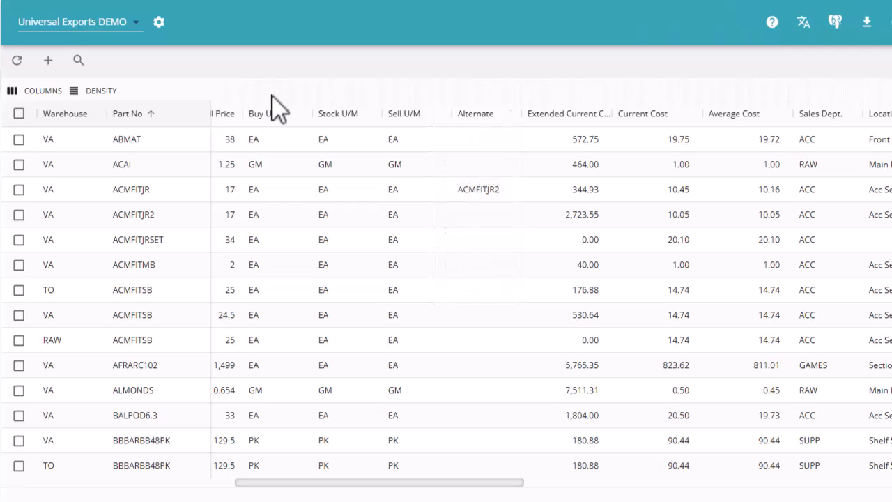
# Step: Open the ACMFITSB item in warehouse VA and examine its prices and units, lot numbers, statistics, accessories and user-defined fields
pyautogui.click(130, 323)
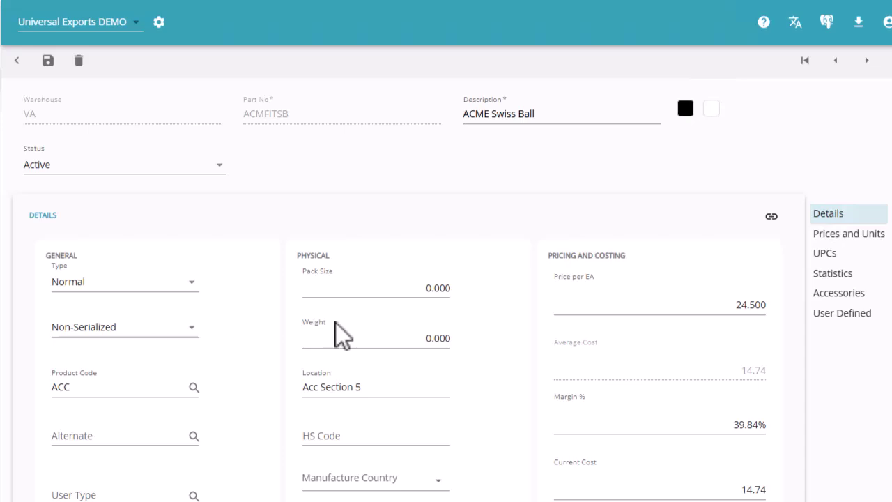
pyautogui.click(831, 237)
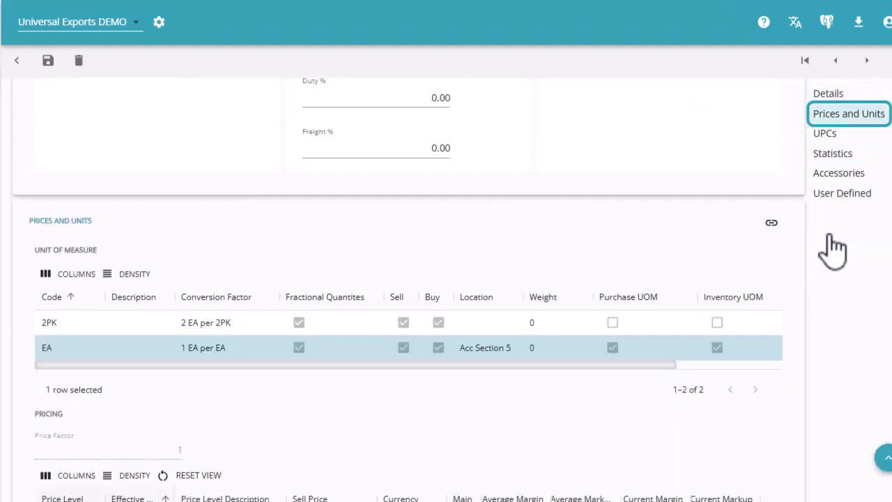
pyautogui.scroll(-7, 570, 279)
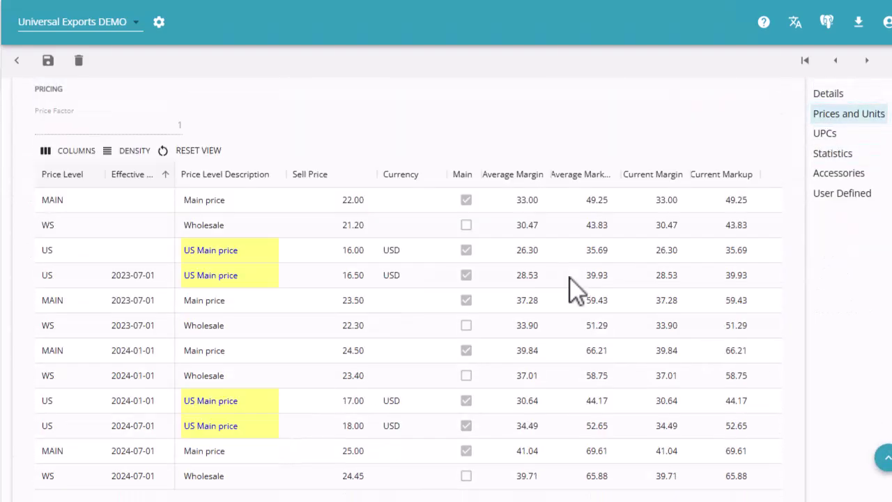
pyautogui.scroll(-2, 567, 290)
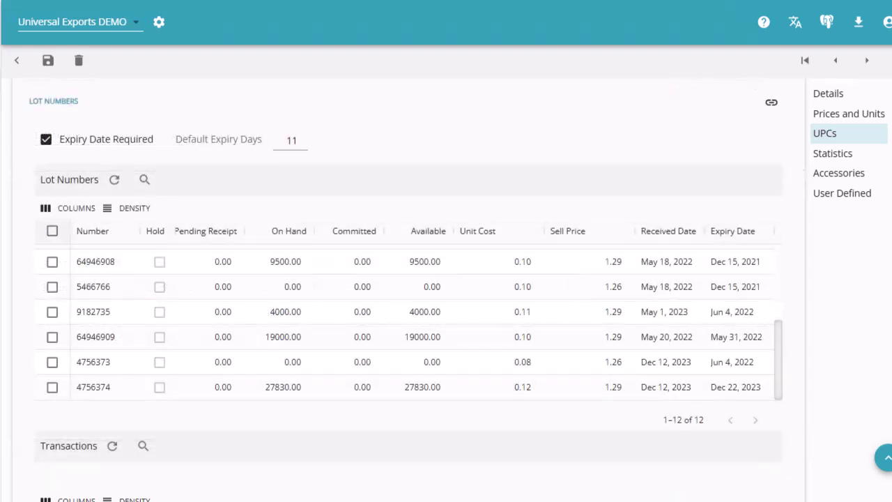
pyautogui.scroll(-2, 567, 278)
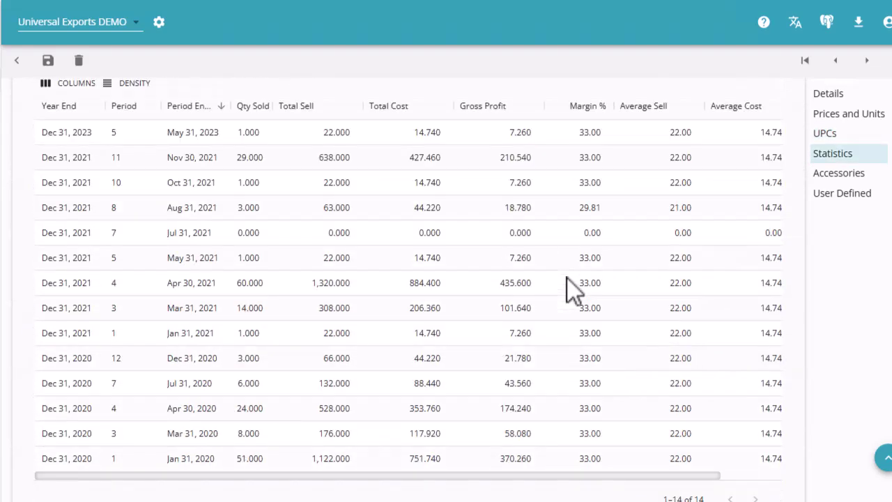
pyautogui.scroll(-6, 567, 279)
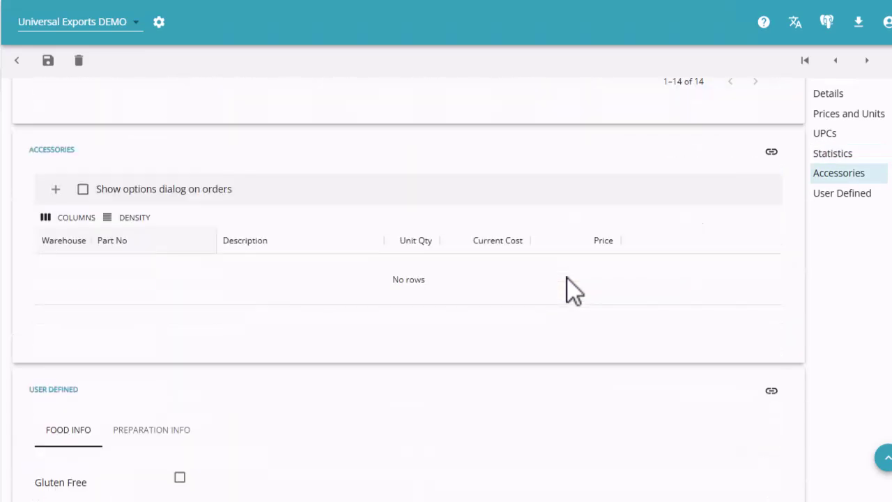
pyautogui.scroll(-2, 567, 278)
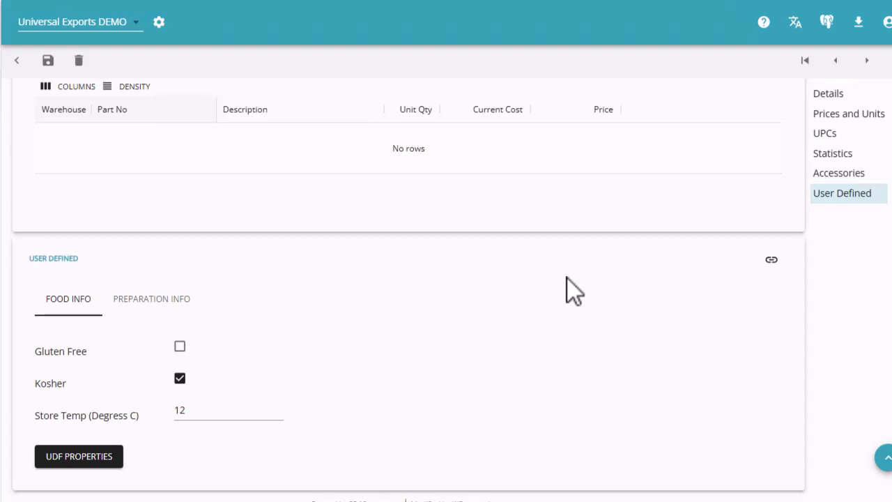
# Step: View the UDF properties from the item's User Defined section and display the list of available company and inventory settings
pyautogui.click(112, 459)
pyautogui.click(115, 473)
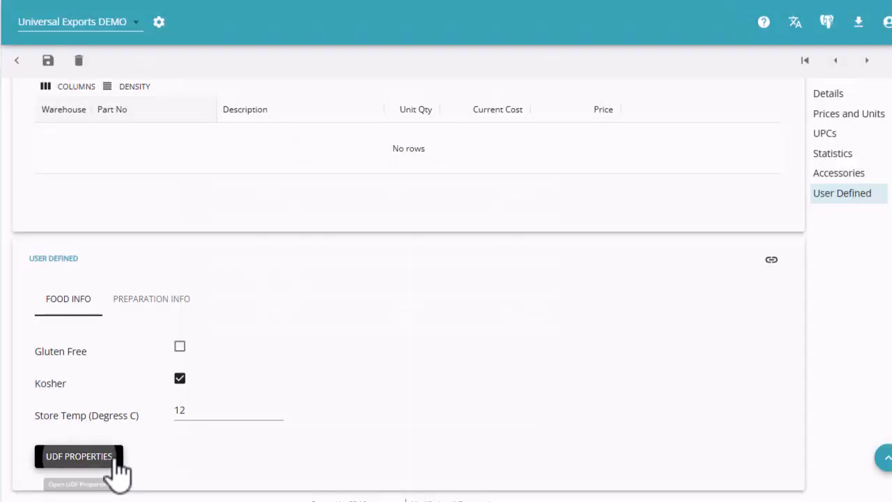
pyautogui.click(166, 23)
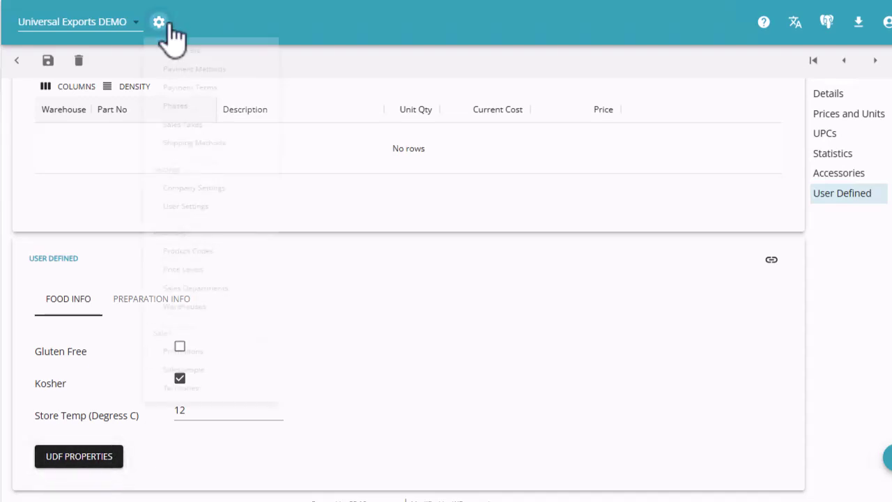